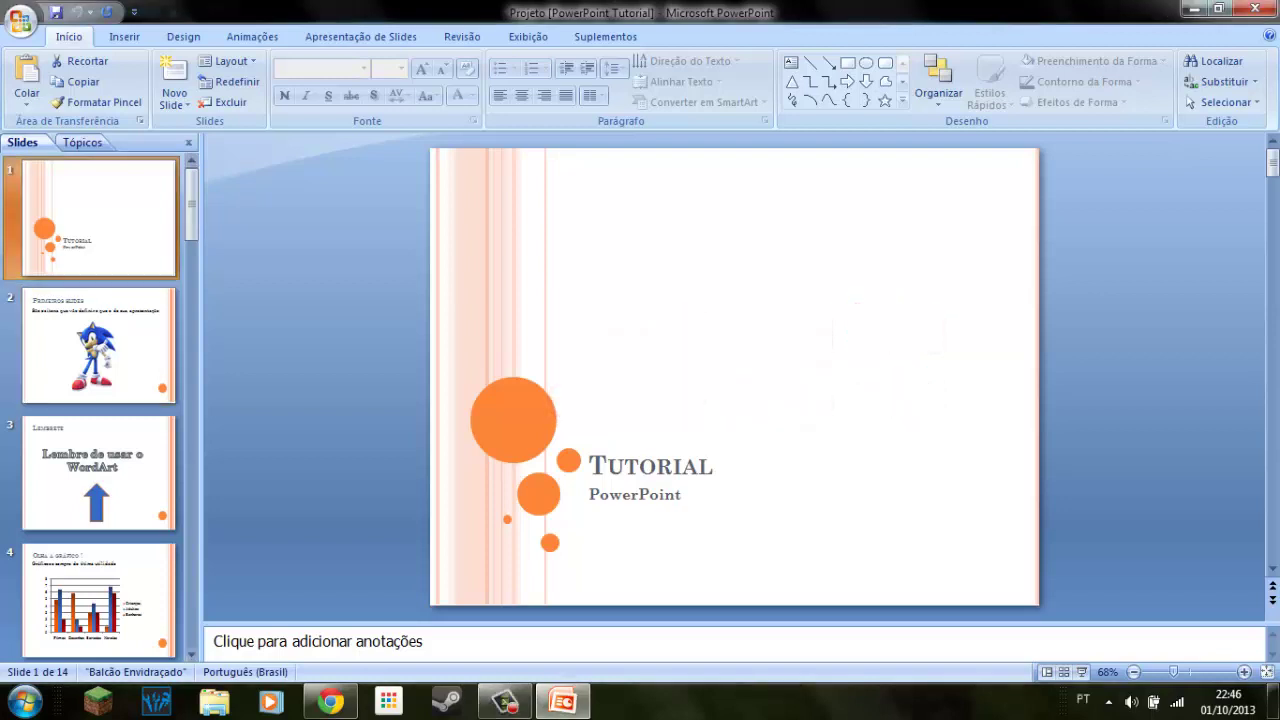
# Review the last slides, 13 (Animação) and 14, of the deck
pyautogui.press('End')
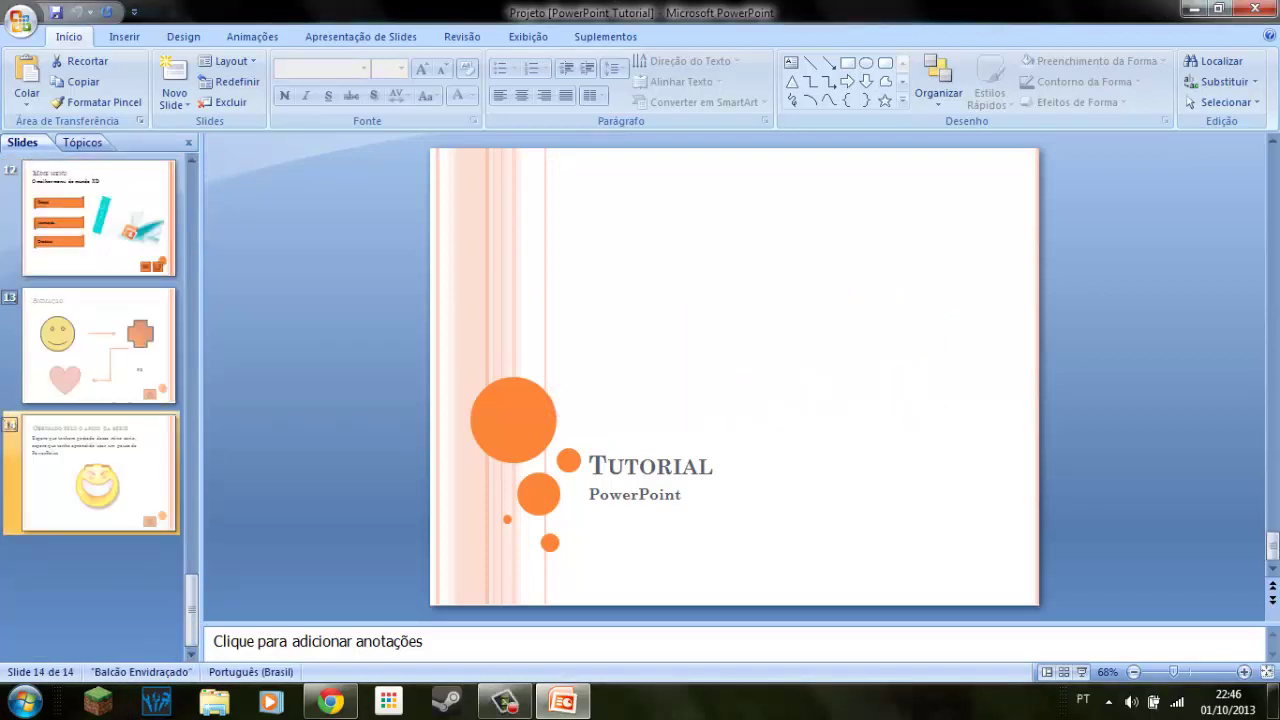
pyautogui.press('Up')
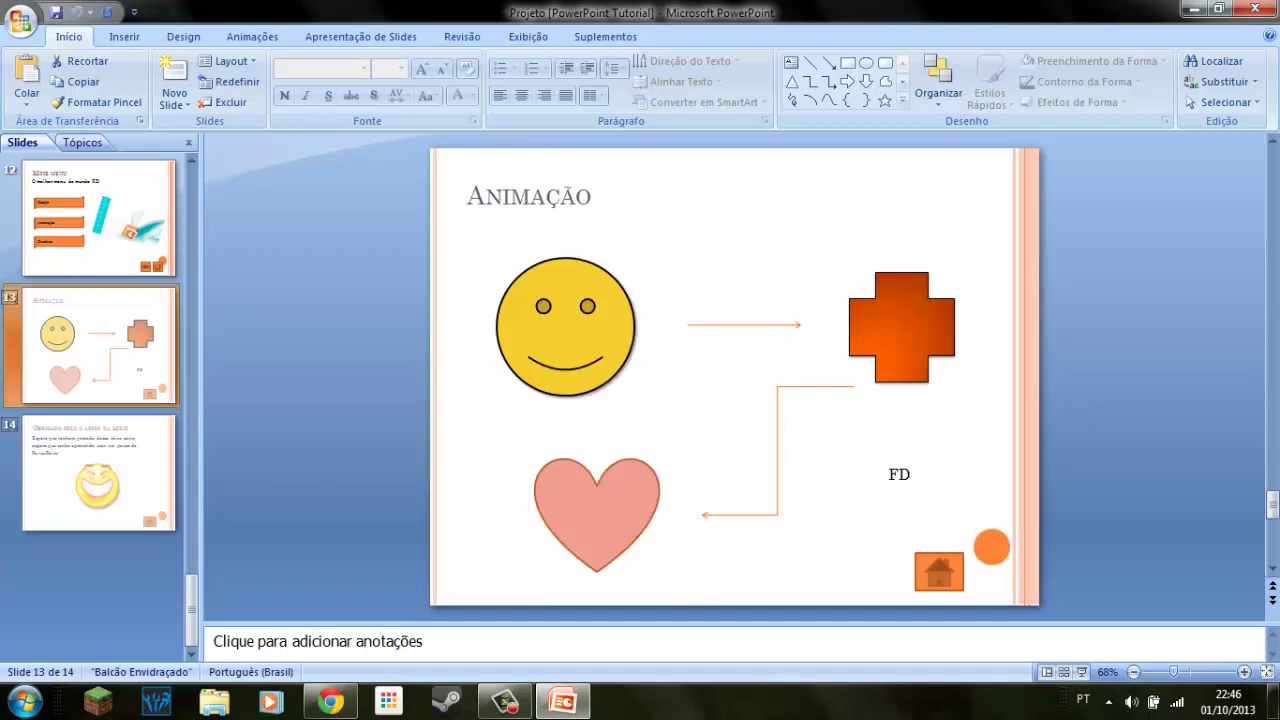
pyautogui.press('Down')
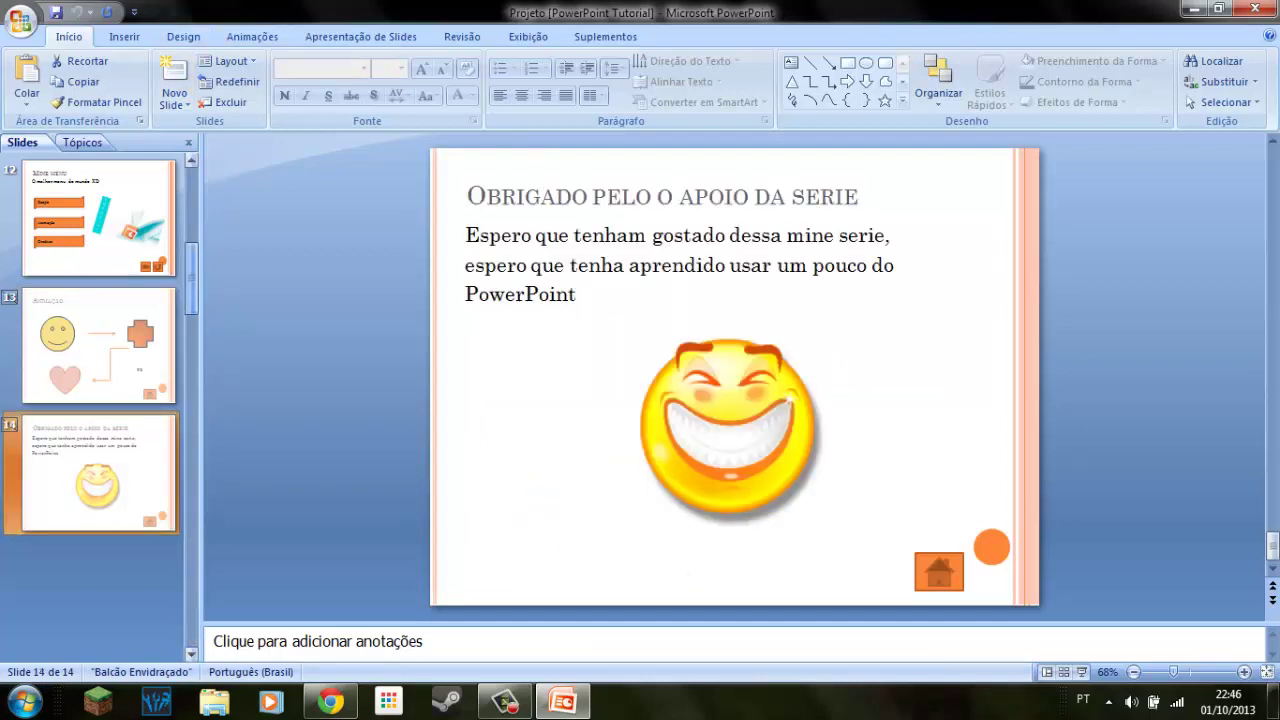
# Go to slide 2, Primeiros slides, and select the Sonic picture to view its Formatar options
pyautogui.click(98, 345)
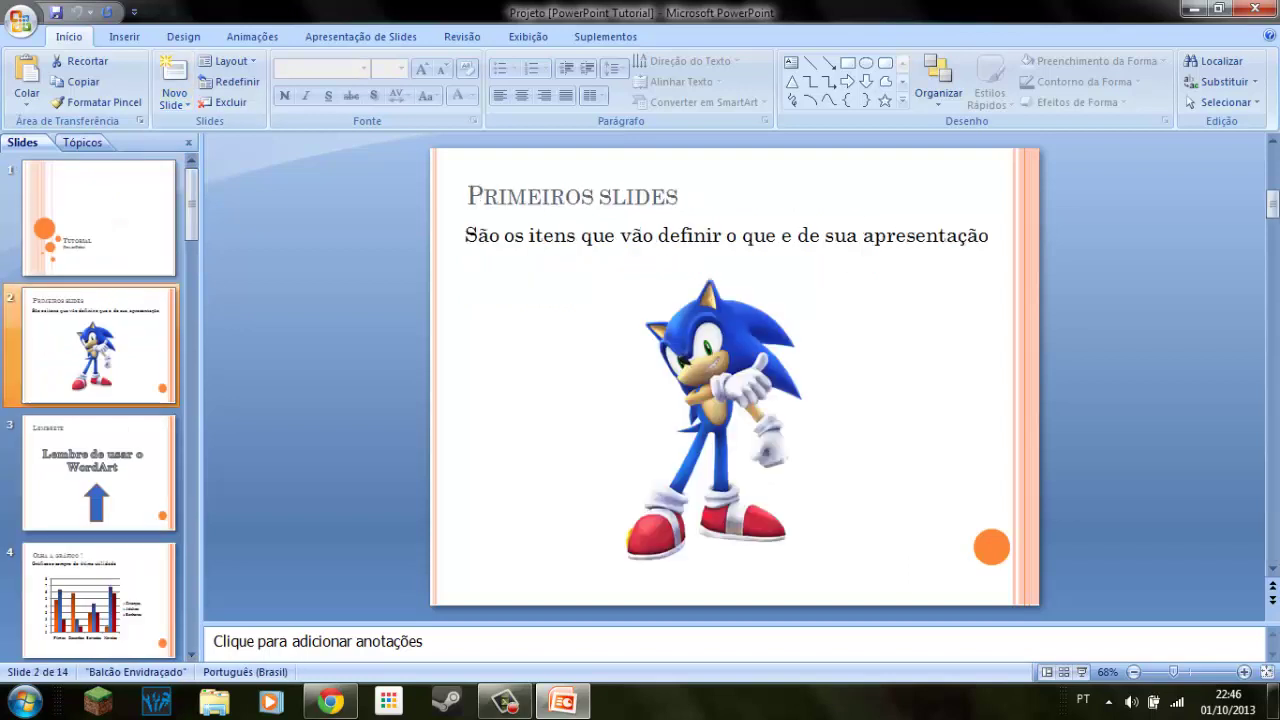
pyautogui.click(712, 418)
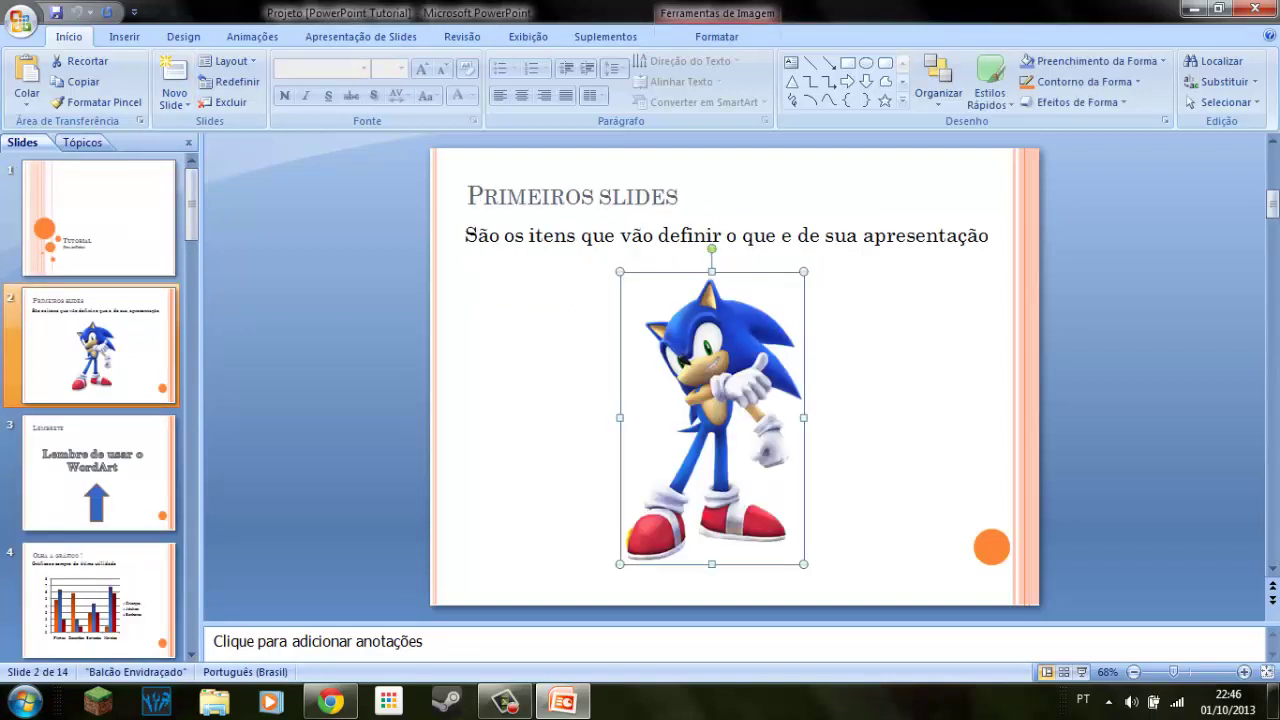
pyautogui.click(716, 36)
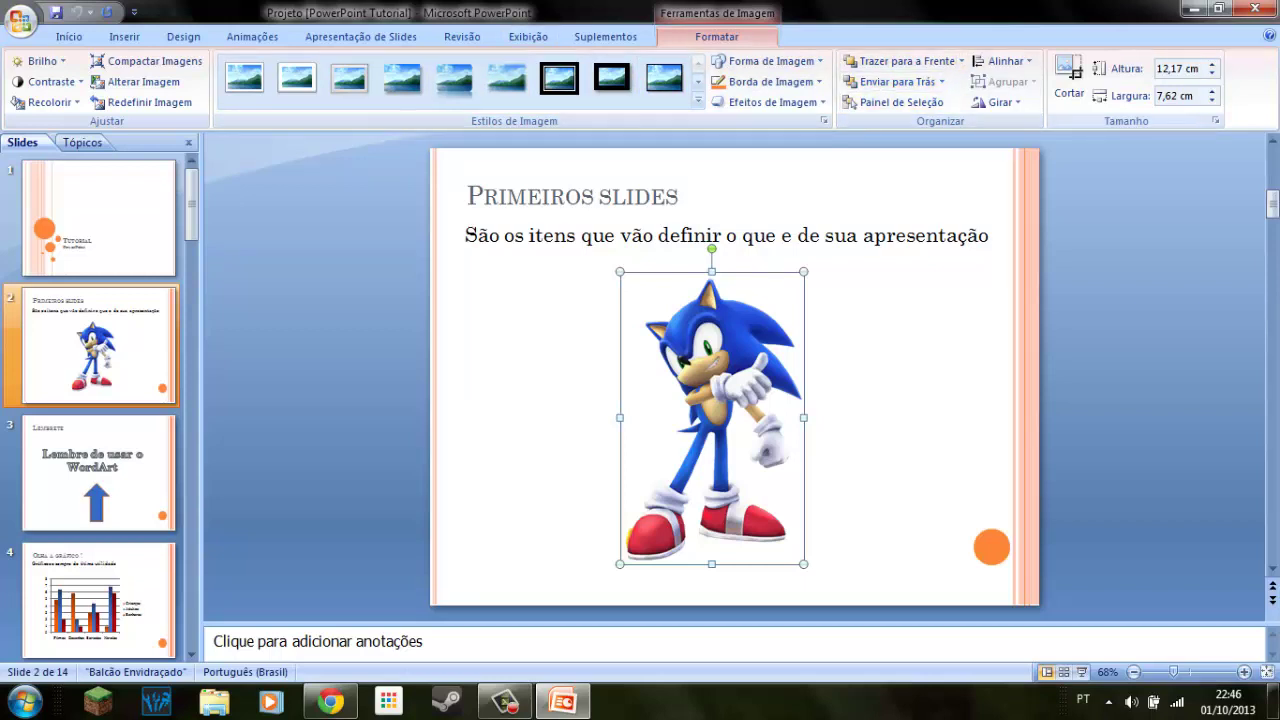
pyautogui.scroll(-2, 98, 400)
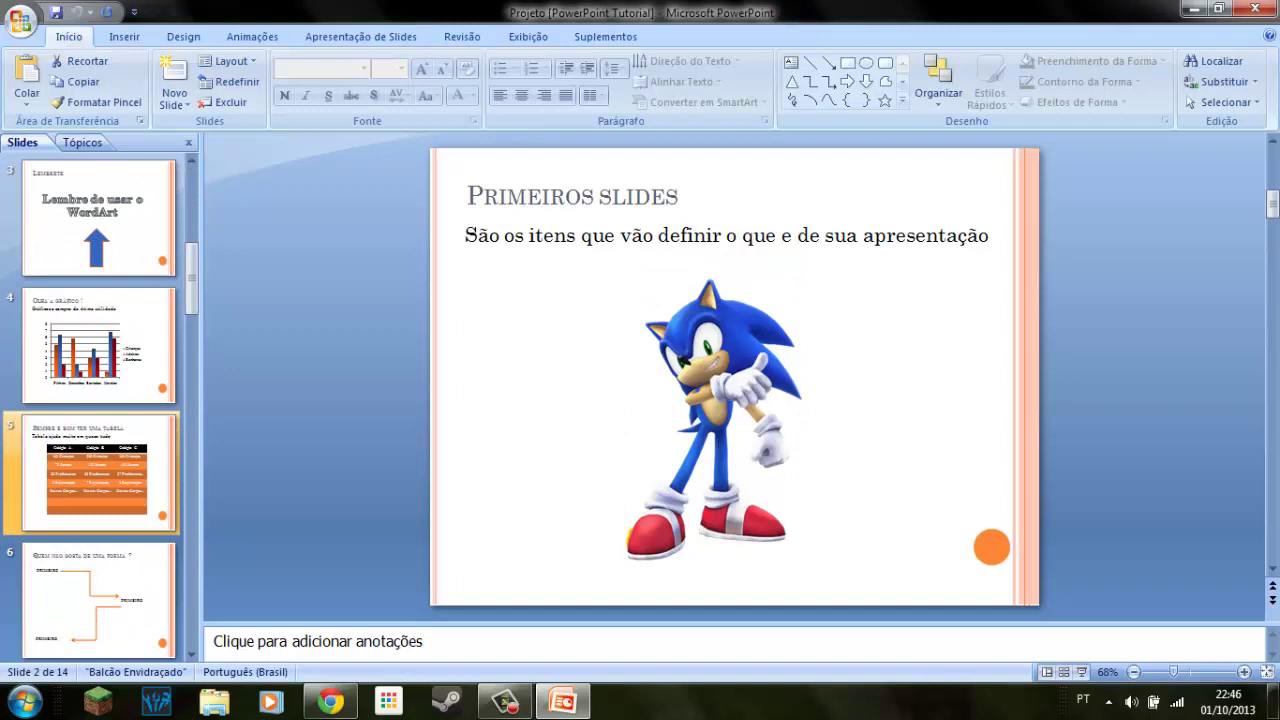
# Page through the middle slides 6 to 9, from the connector arrows to Símbolos
pyautogui.scroll(-1, 98, 400)
pyautogui.click(98, 470)
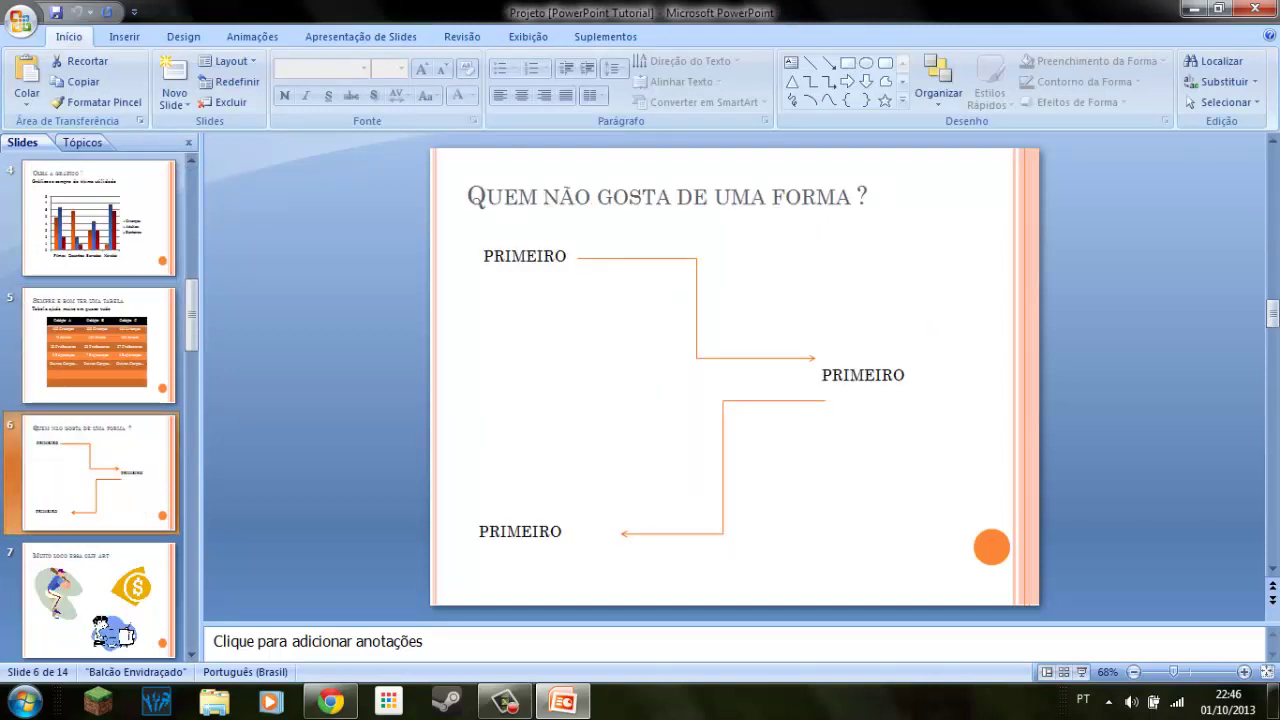
pyautogui.press('pagedown')
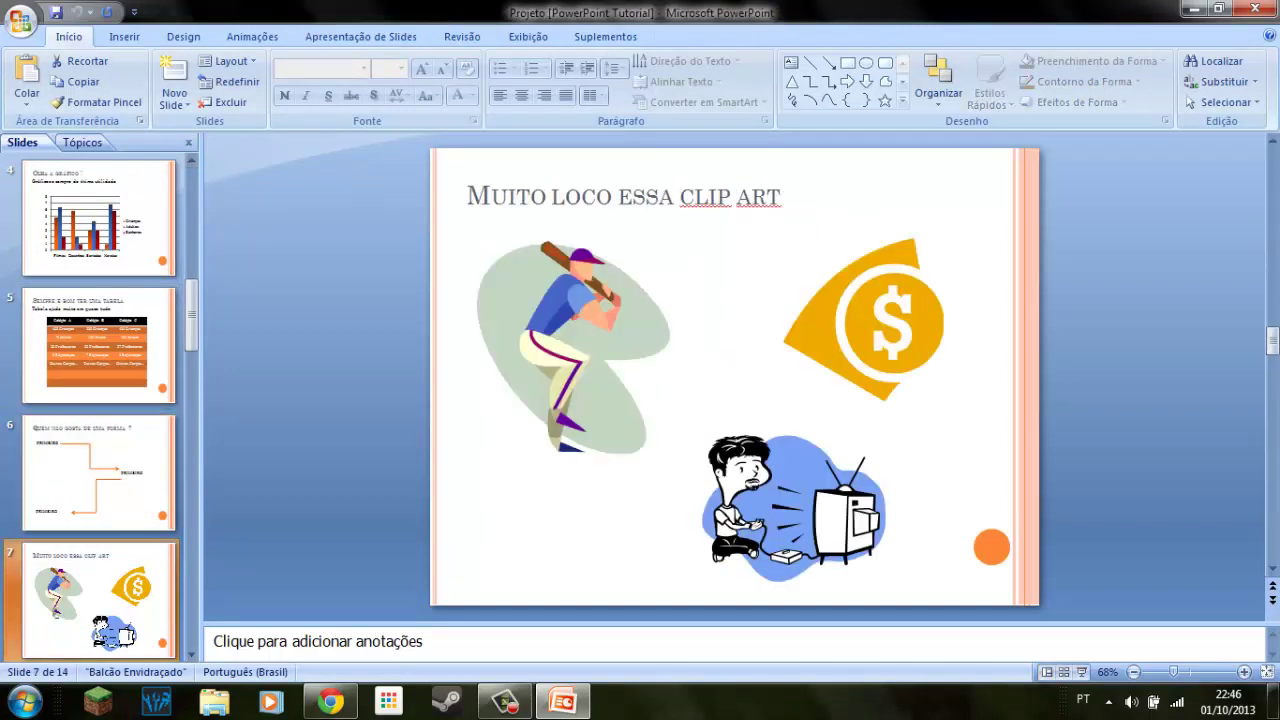
pyautogui.press('pagedown')
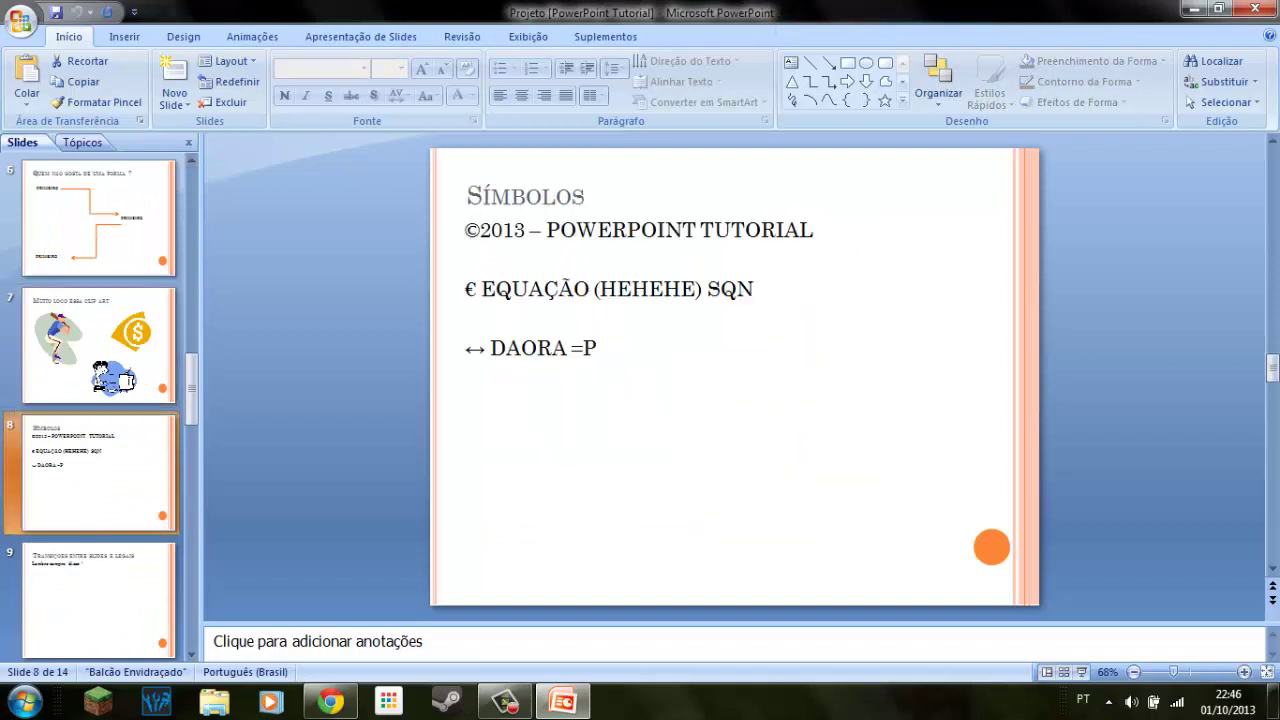
pyautogui.press('pagedown')
pyautogui.scroll(-3, 98, 470)
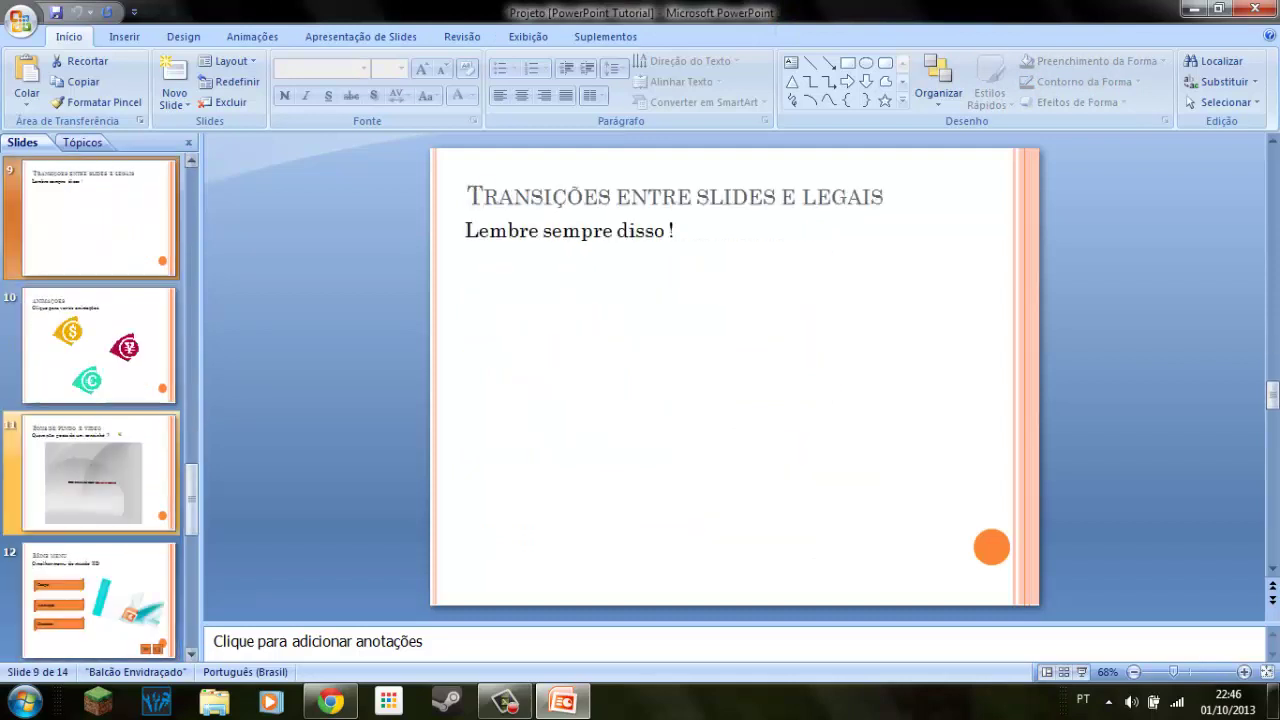
# On slide 11, Sons de fundo e video, select the video and check its Formatar and Opções tabs
pyautogui.click(98, 470)
pyautogui.click(713, 418)
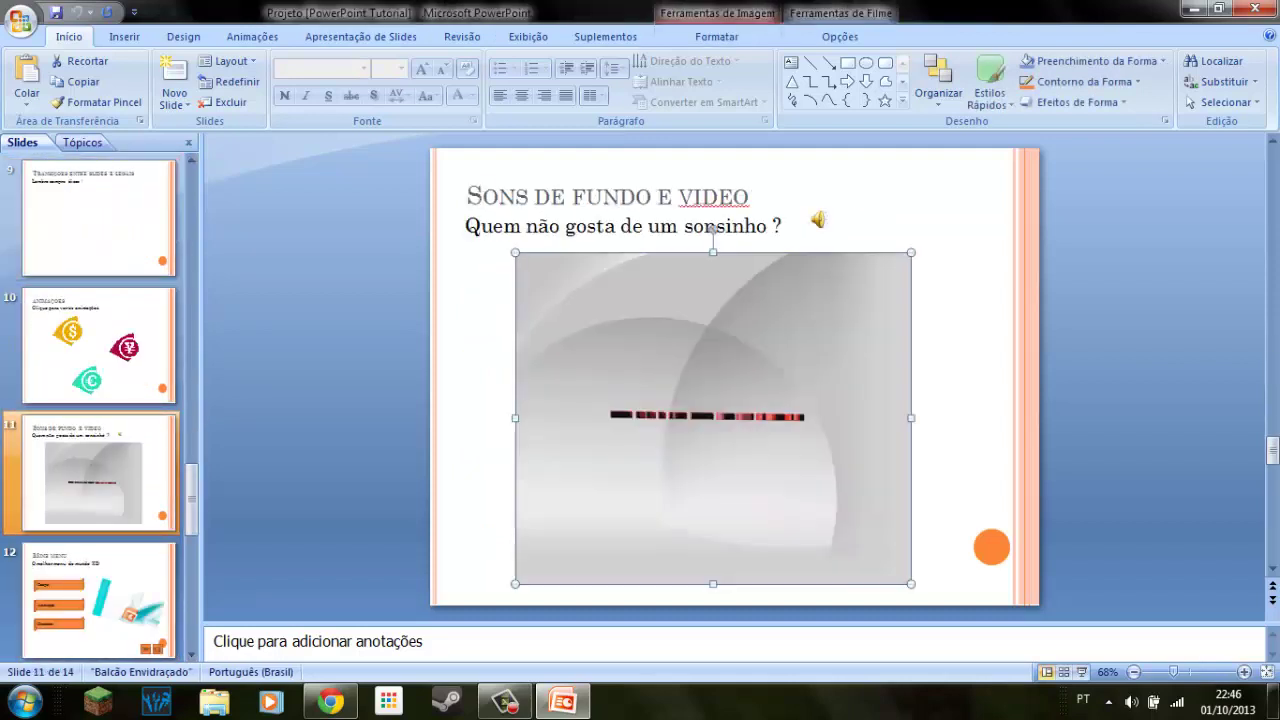
pyautogui.click(717, 36)
pyautogui.click(840, 36)
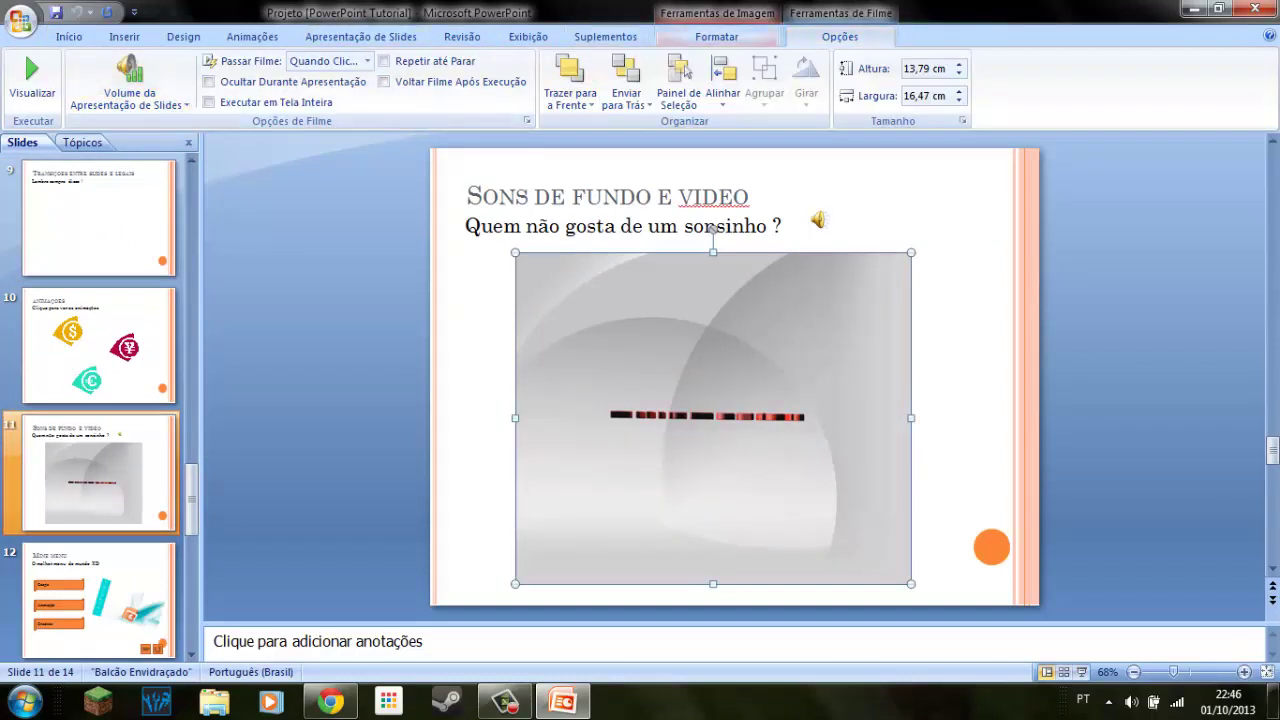
pyautogui.click(717, 36)
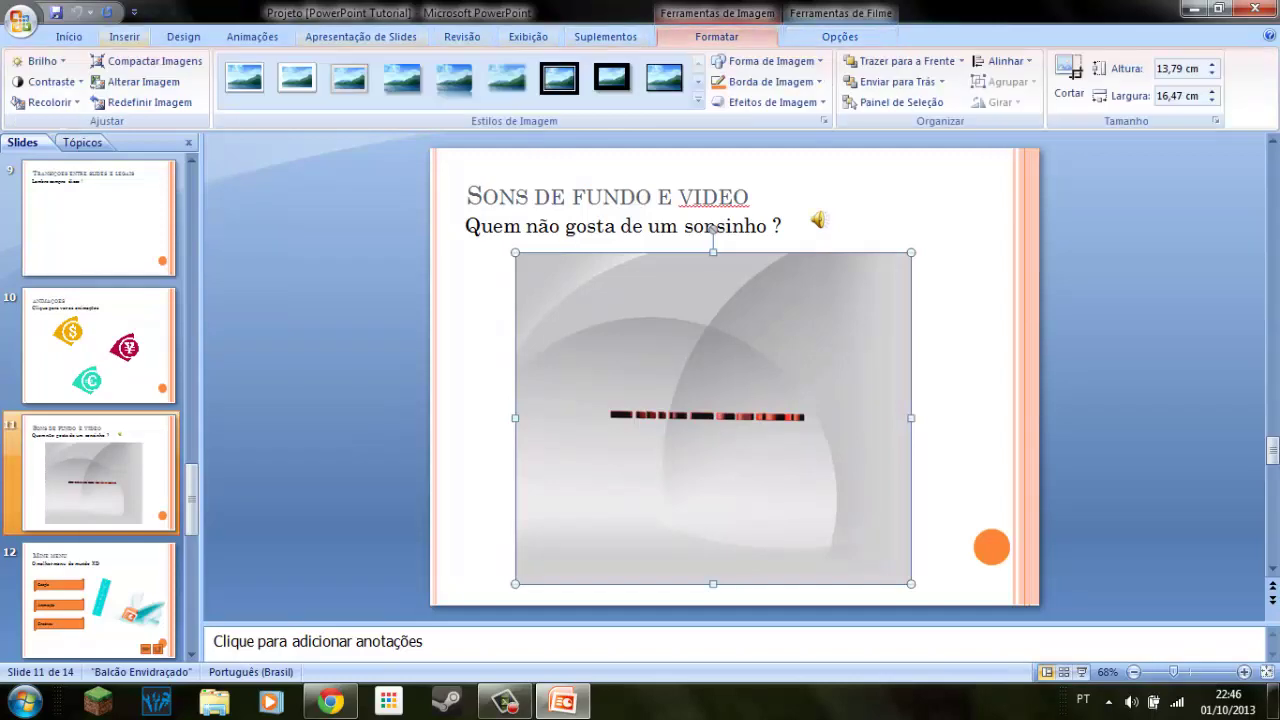
pyautogui.scroll(-1, 140, 515)
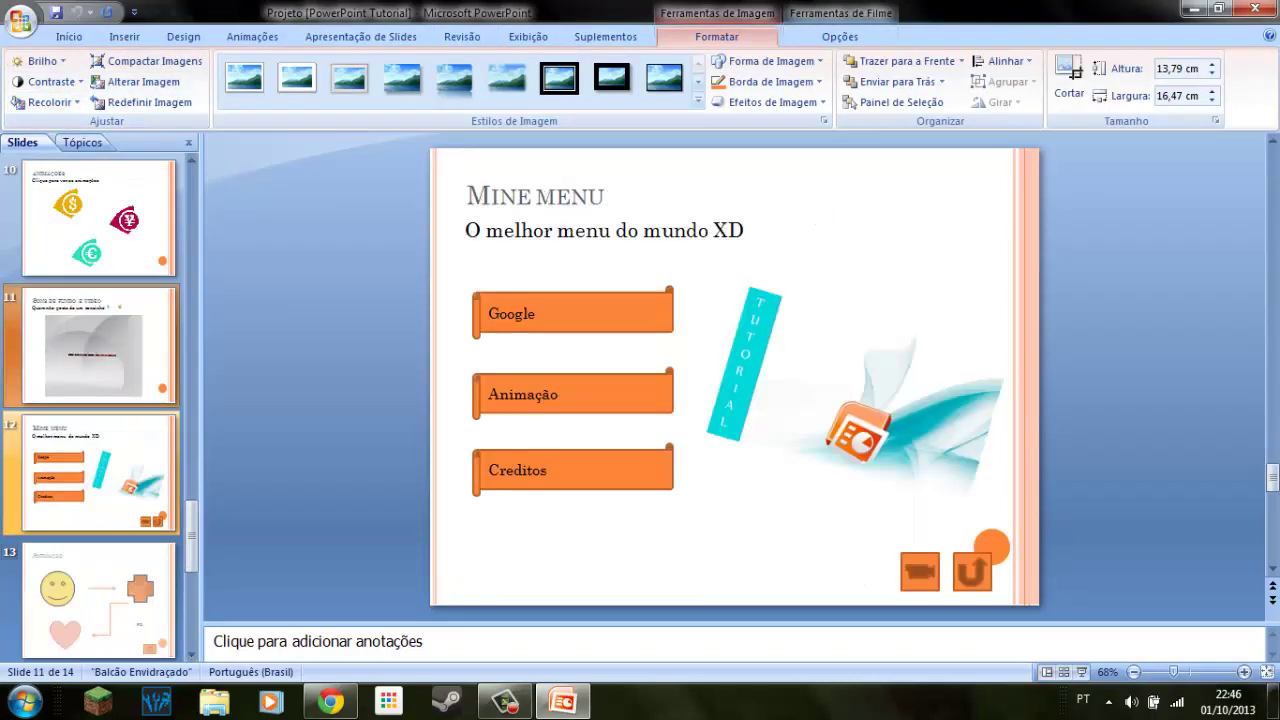
pyautogui.scroll(1, 140, 515)
pyautogui.scroll(-1, 145, 520)
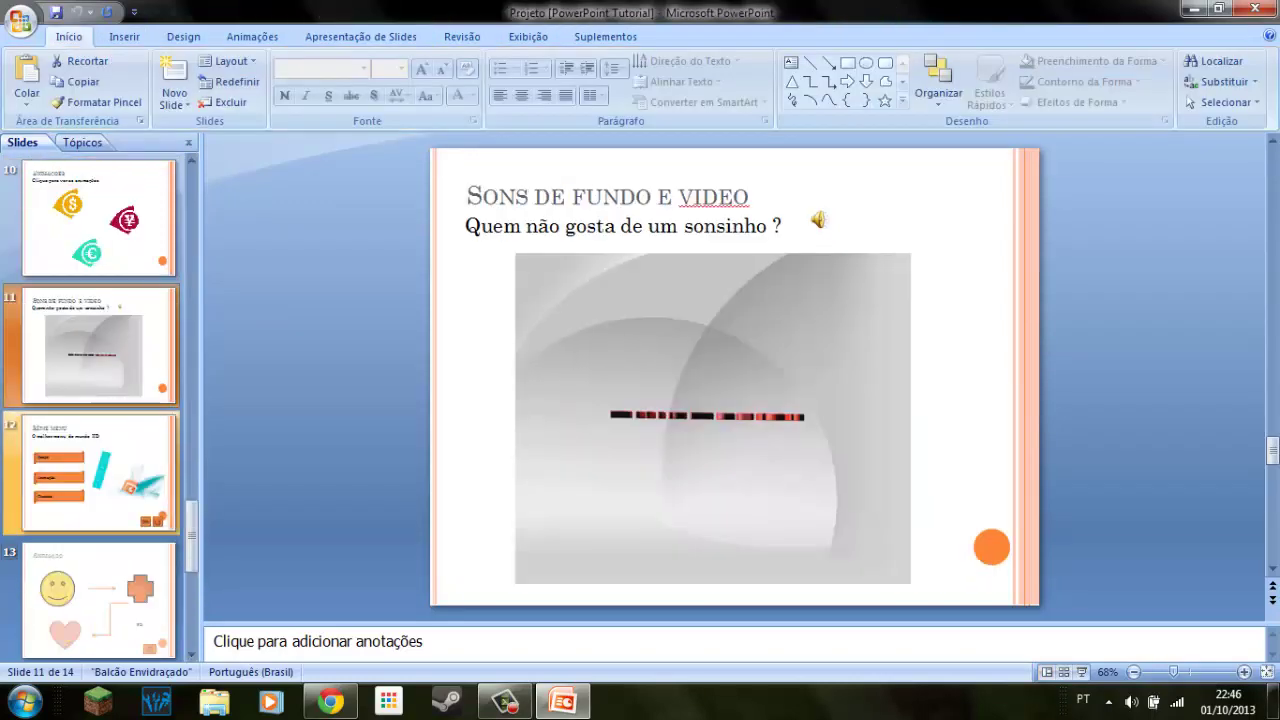
# Inspect the Google button shape and its text on the Mine menu slide
pyautogui.click(572, 313)
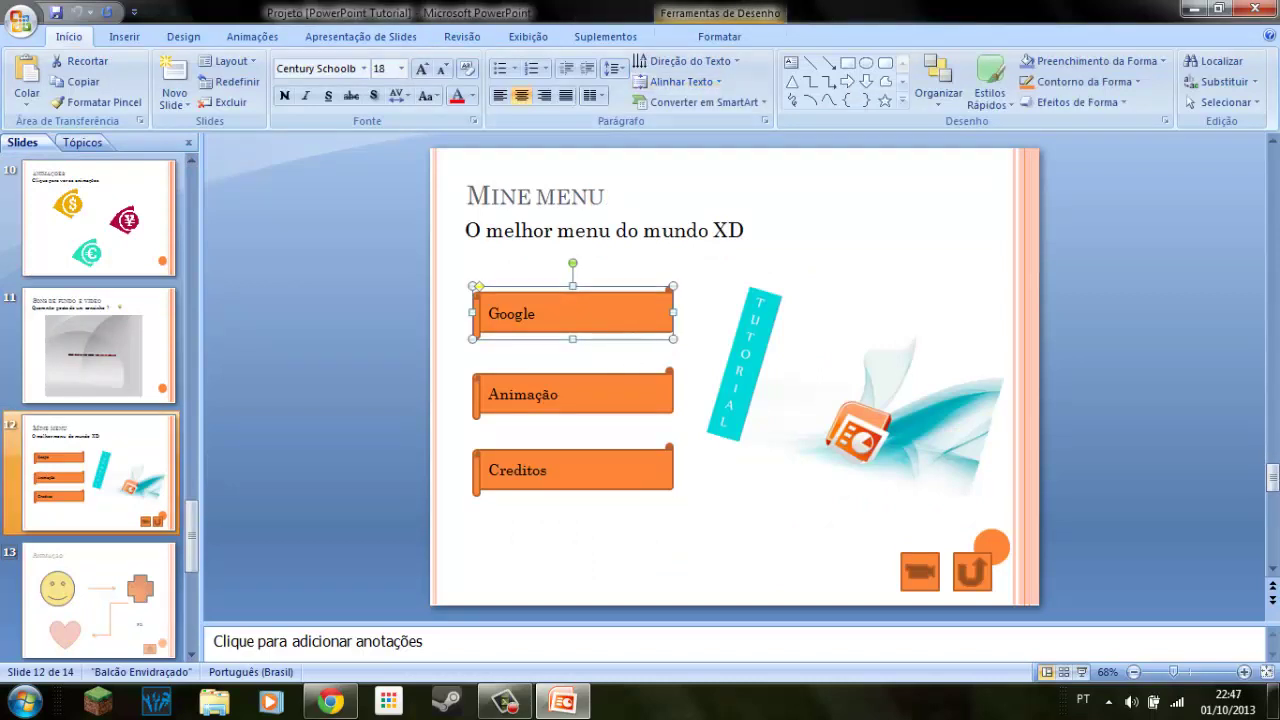
pyautogui.click(719, 36)
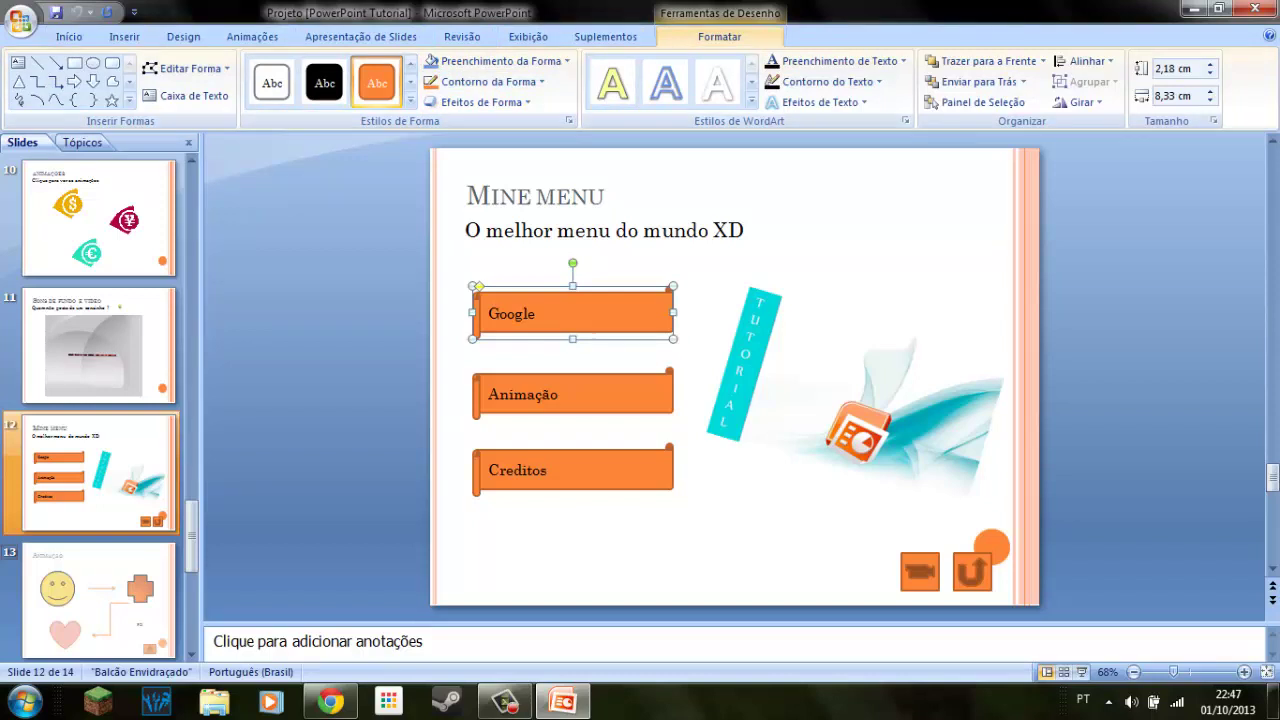
pyautogui.click(499, 313)
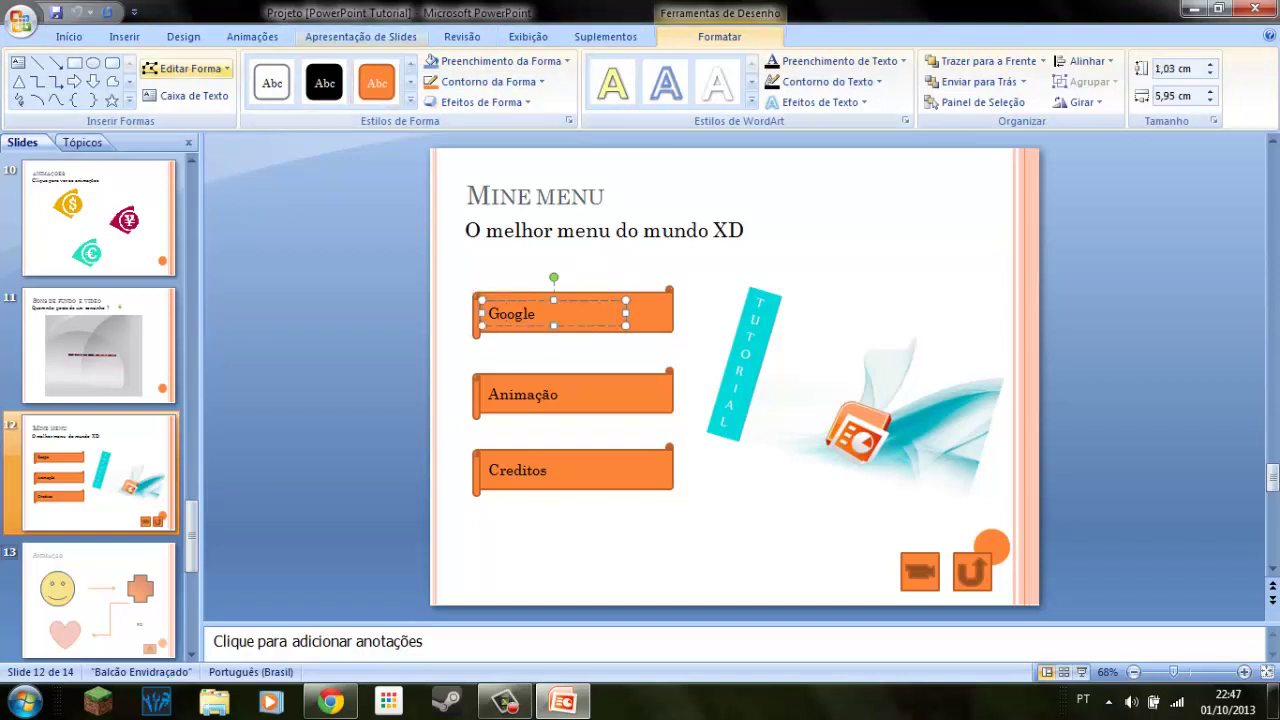
# On slide 10, Animações, select the ANIMAÇÕES title and subtitle, then deselect without changes
pyautogui.click(99, 218)
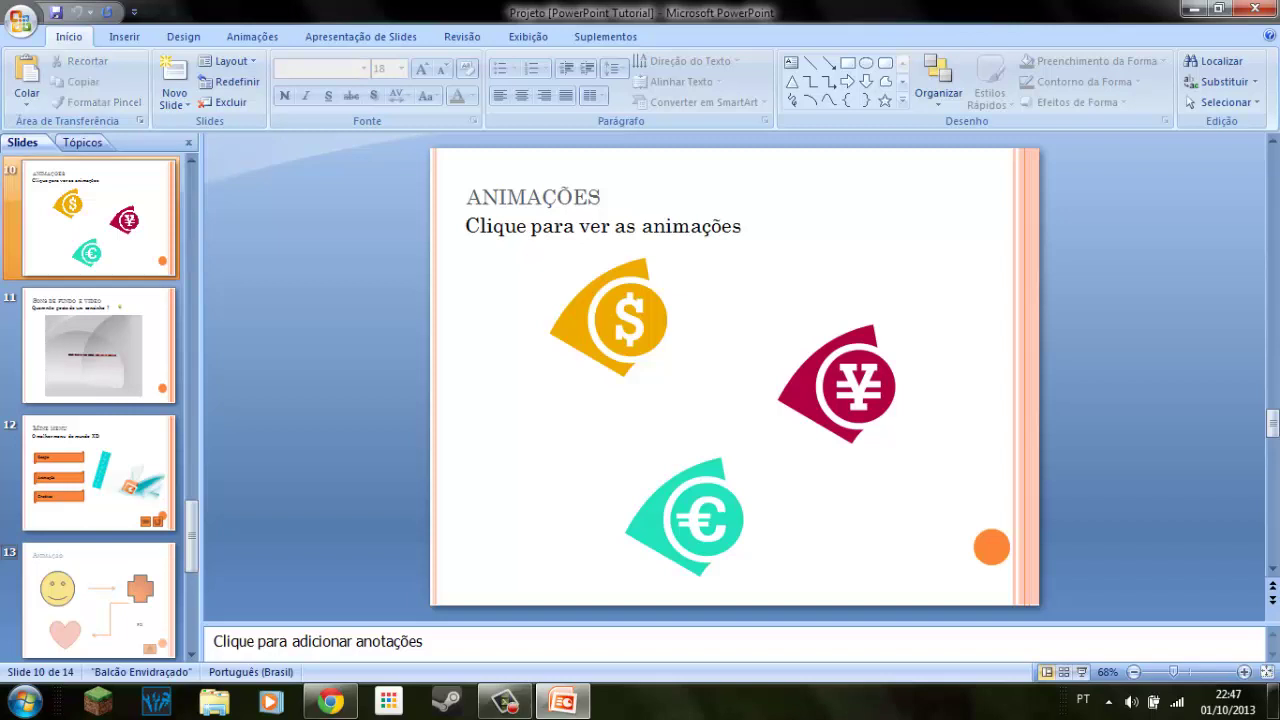
pyautogui.click(600, 196)
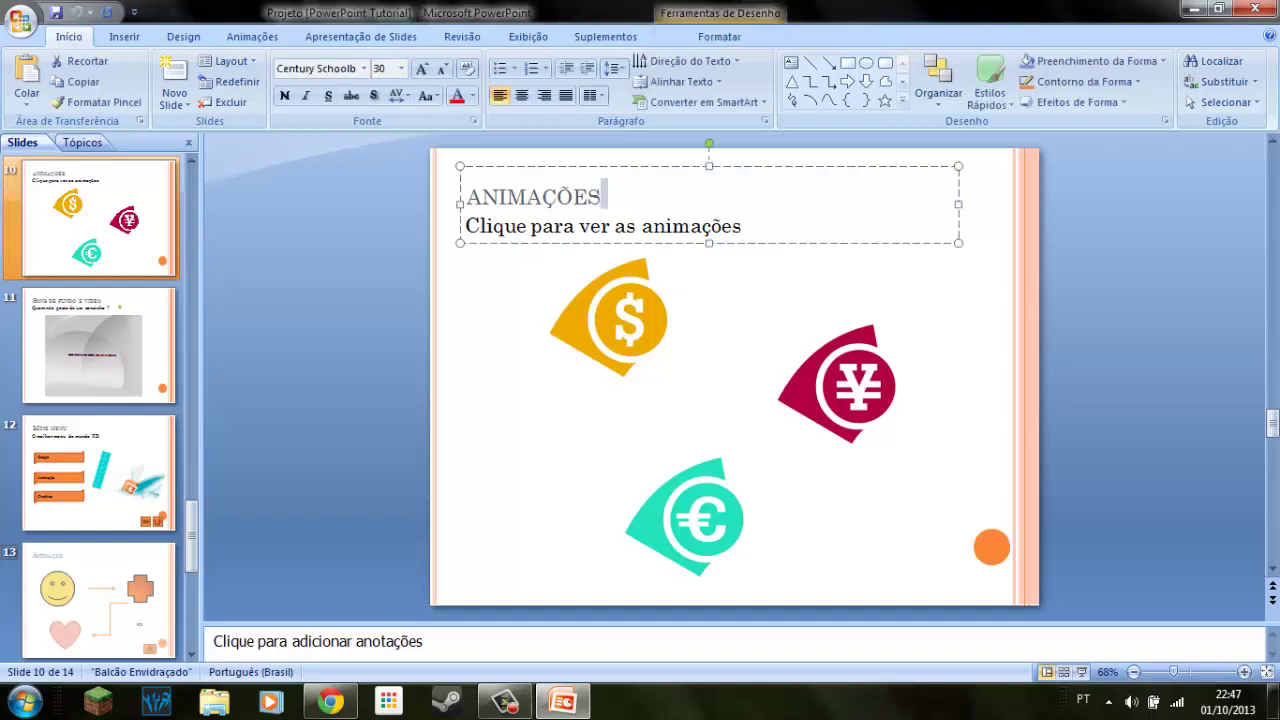
pyautogui.click(719, 36)
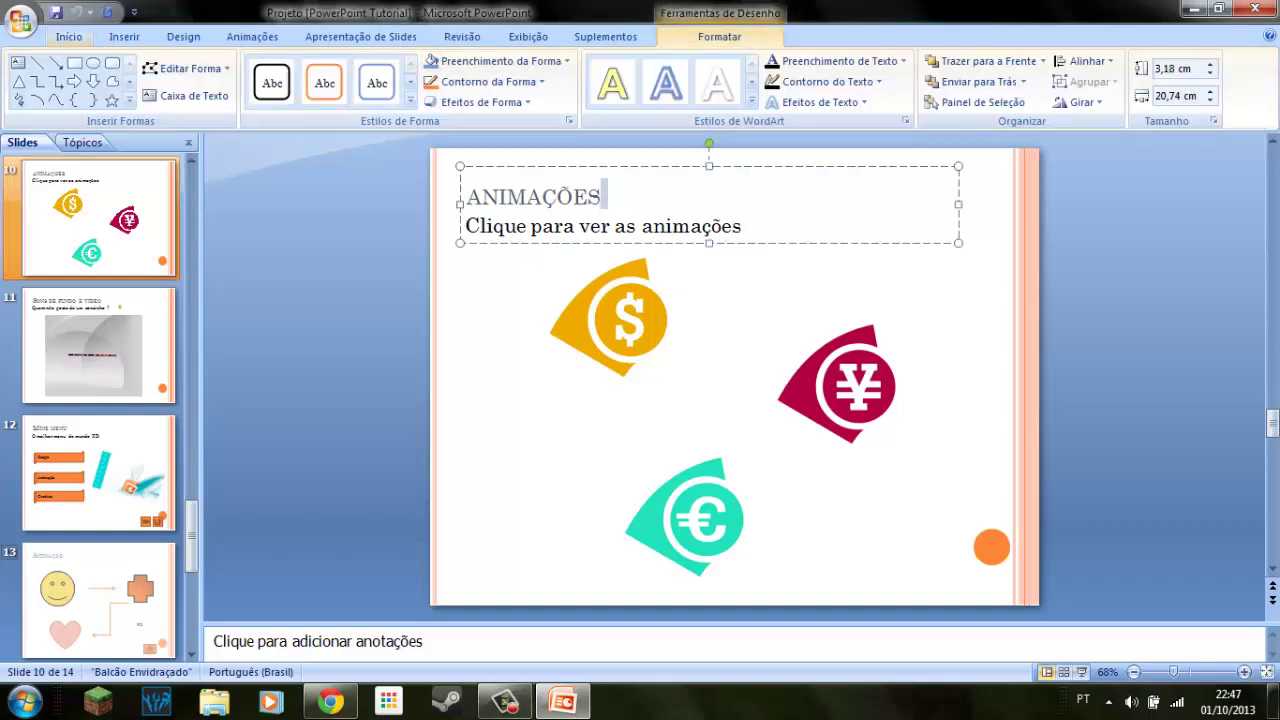
pyautogui.click(68, 36)
pyautogui.tripleClick(650, 226)
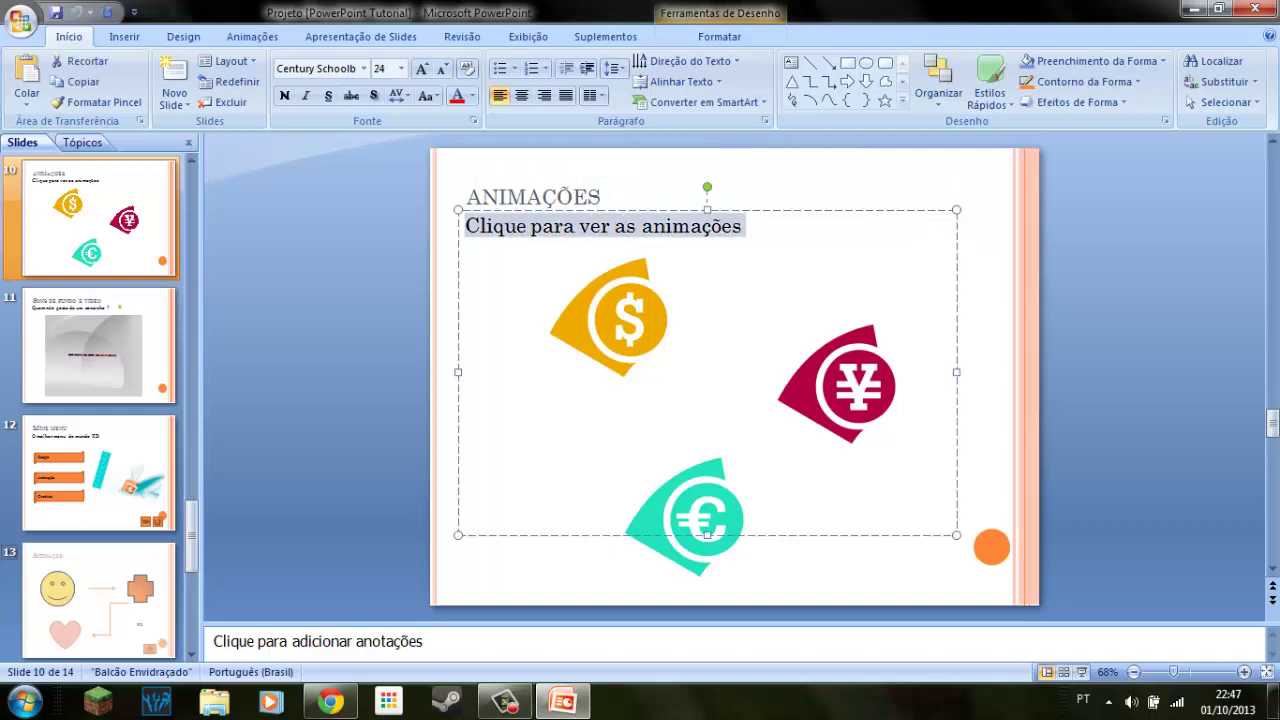
pyautogui.press('Escape')
pyautogui.press('Escape')
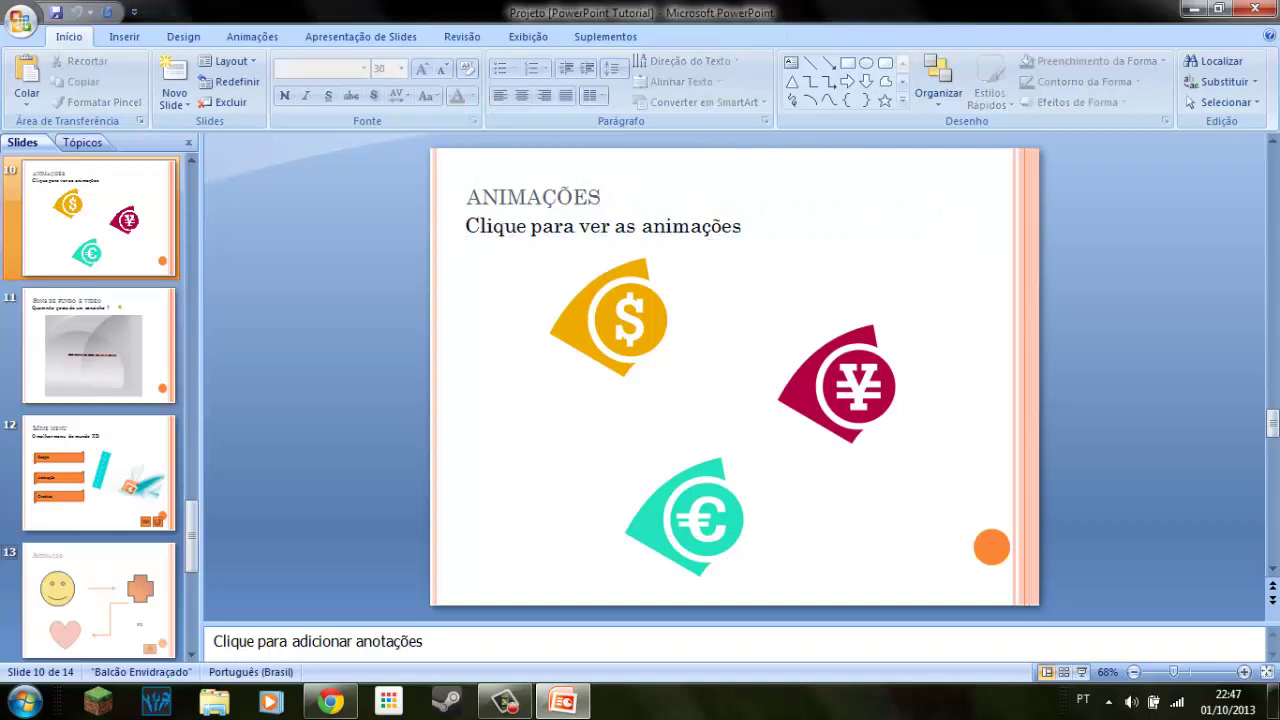
pyautogui.scroll(-3, 98, 400)
# Add a blank slide after slide 14, then preview the show from the Mine menu slide
pyautogui.click(98, 472)
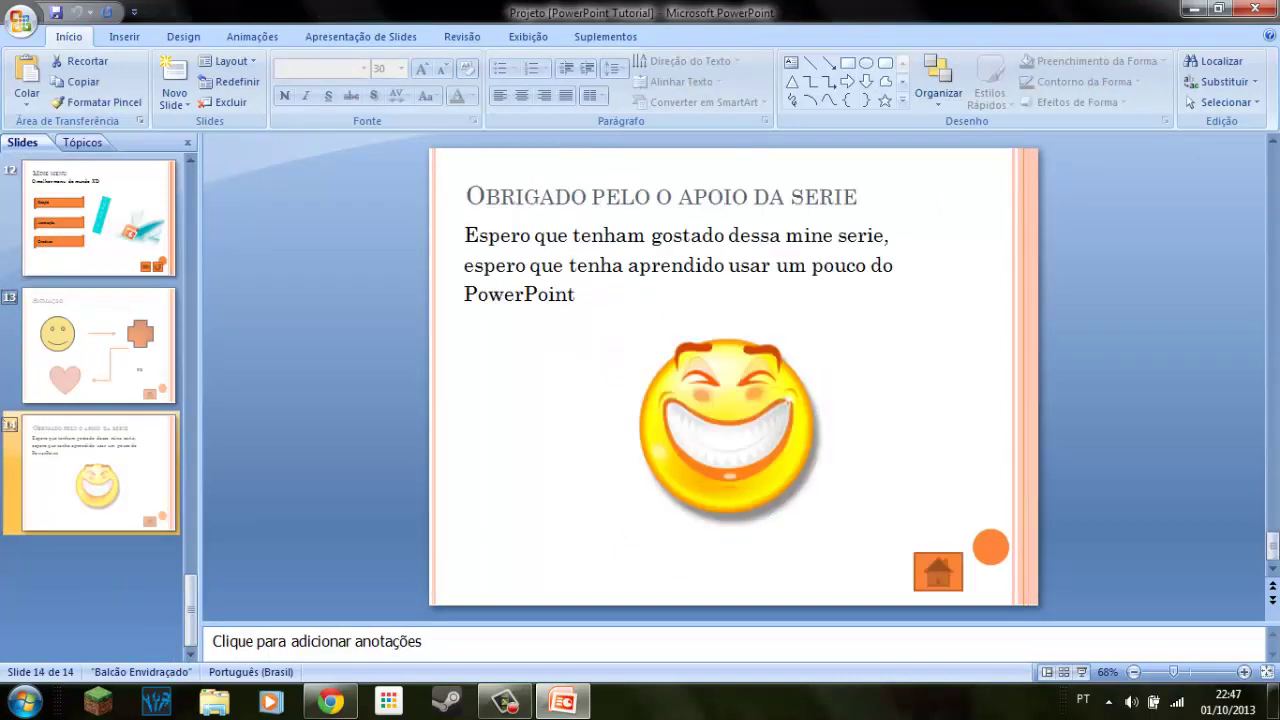
pyautogui.click(172, 80)
pyautogui.click(98, 218)
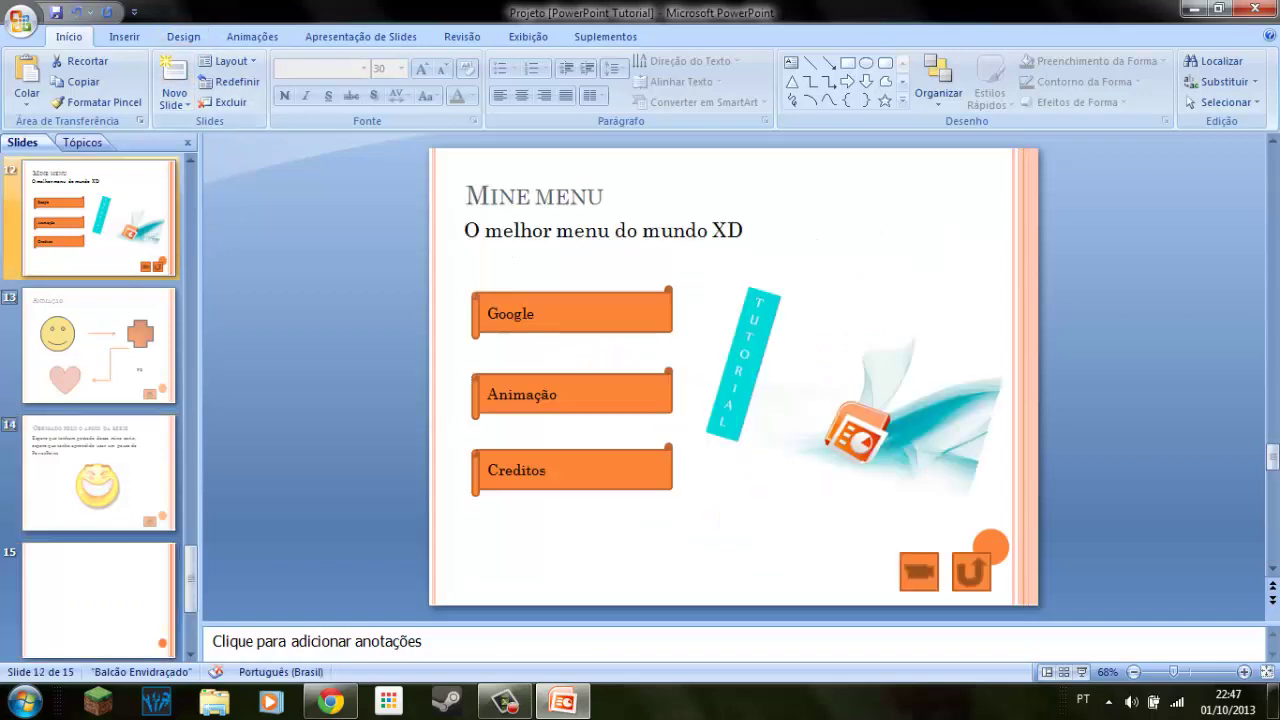
pyautogui.click(1081, 671)
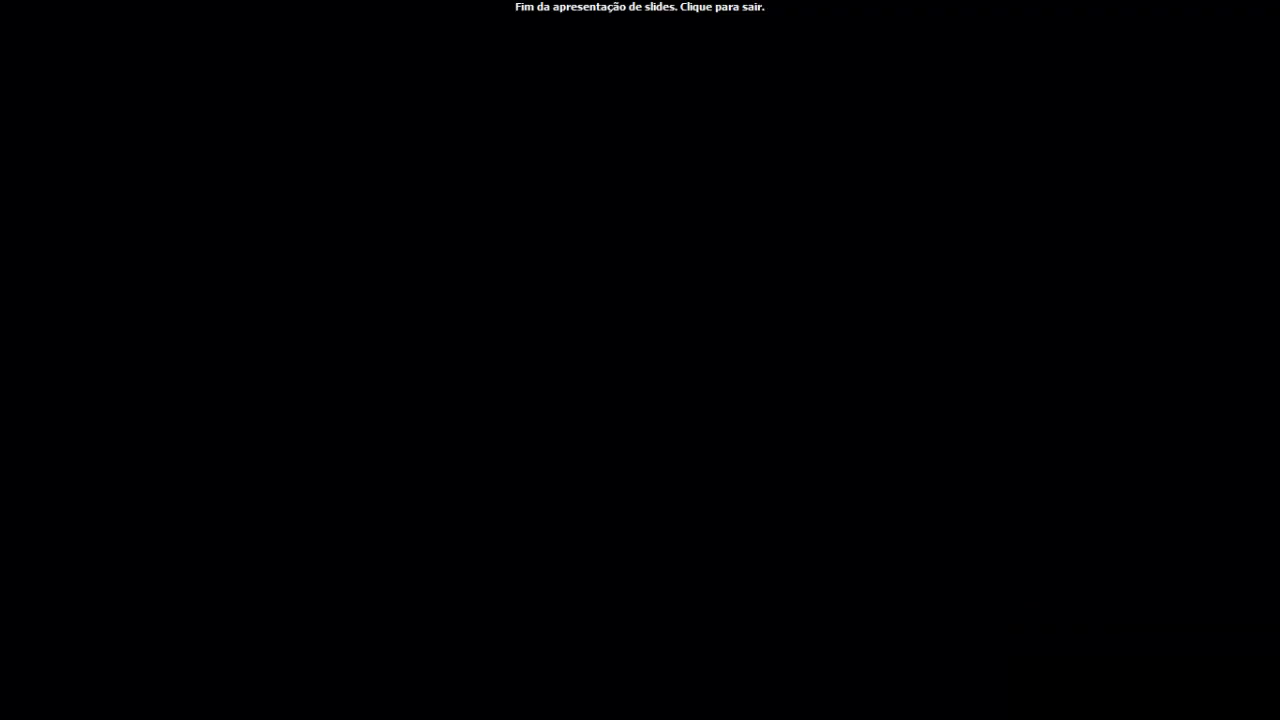
pyautogui.press('Escape')
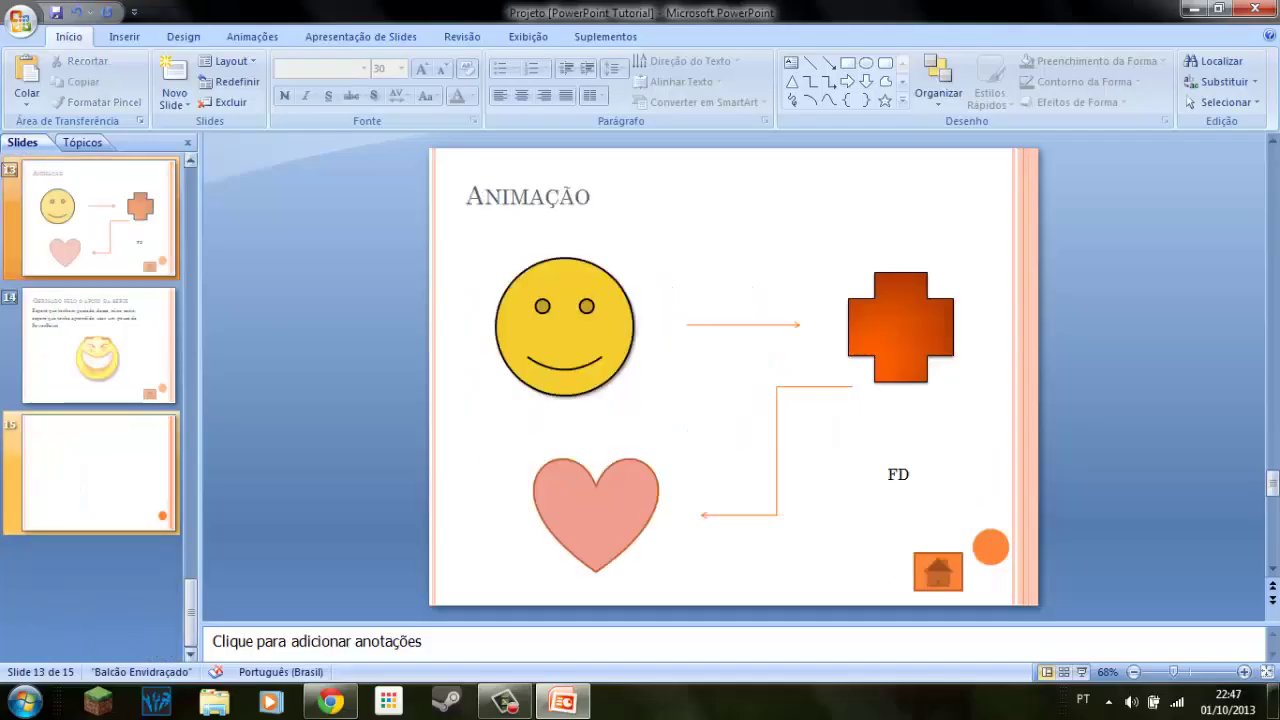
# Delete the blank slide 15 and return to the Mine menu slide
pyautogui.click(110, 470)
pyautogui.press('Delete')
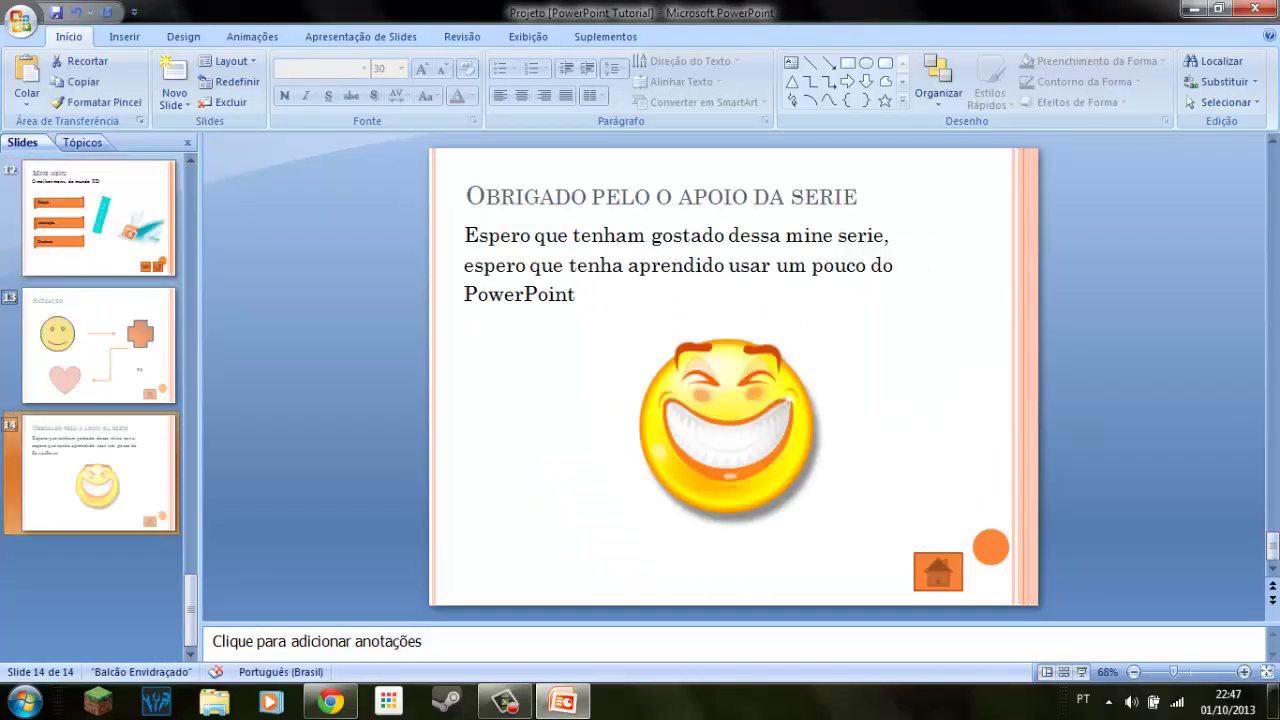
pyautogui.press('Up')
pyautogui.press('Up')
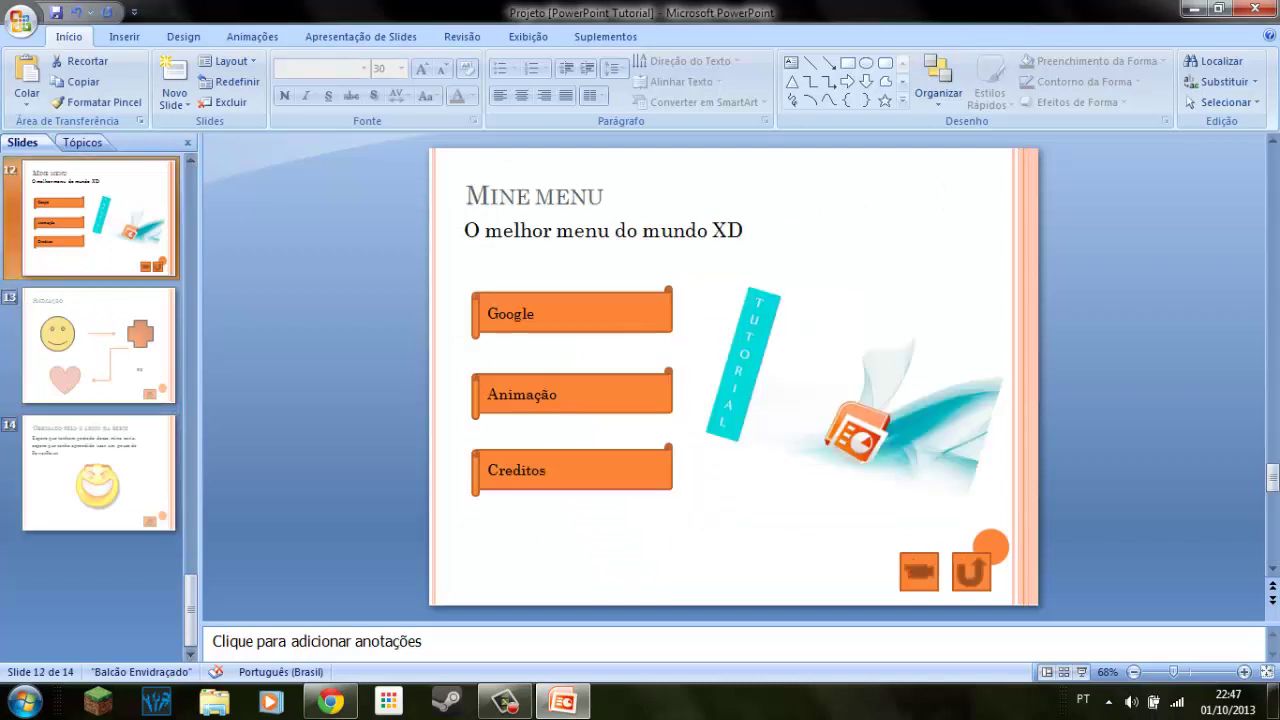
# Give the Google, Animação and Creditos boxes the Surgir: Todos de uma Vez animation, then preview it
pyautogui.click(533, 394)
pyautogui.click(503, 313)
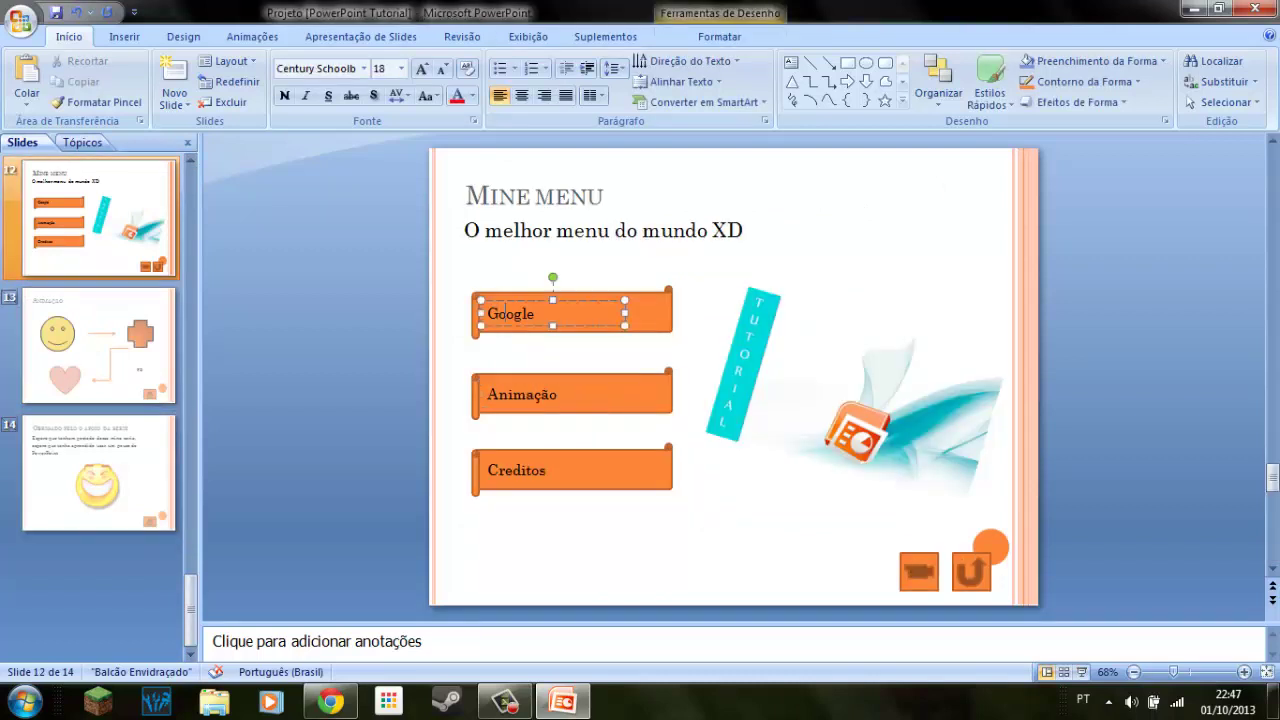
pyautogui.press('Escape')
pyautogui.keyDown('shift'); pyautogui.click(522, 394); pyautogui.keyUp('shift')
pyautogui.keyDown('shift'); pyautogui.click(516, 470); pyautogui.keyUp('shift')
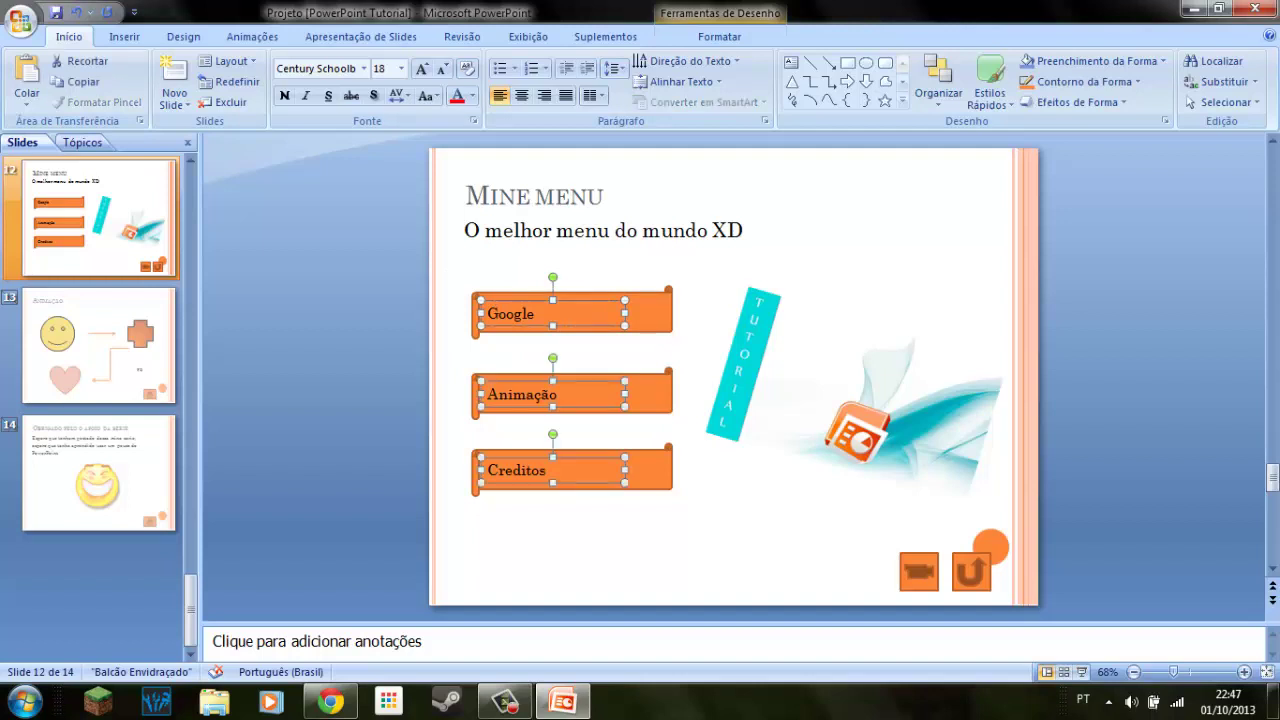
pyautogui.click(252, 36)
pyautogui.click(212, 68)
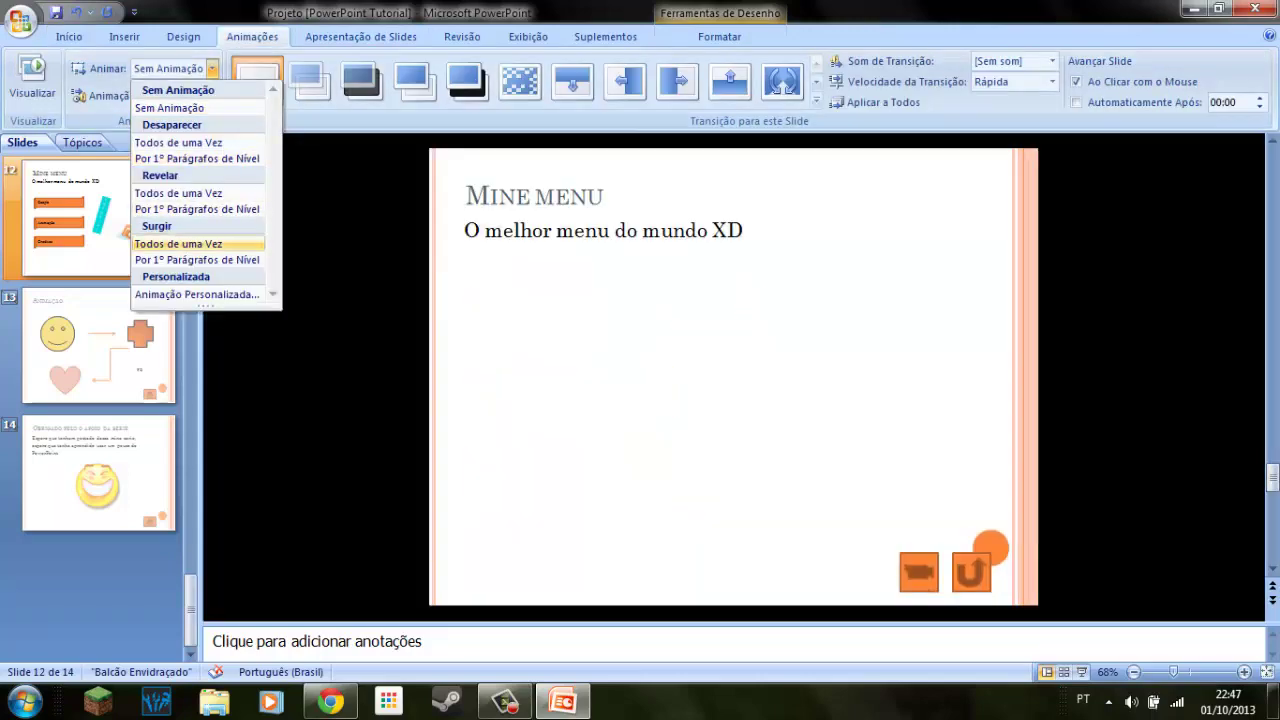
pyautogui.click(178, 243)
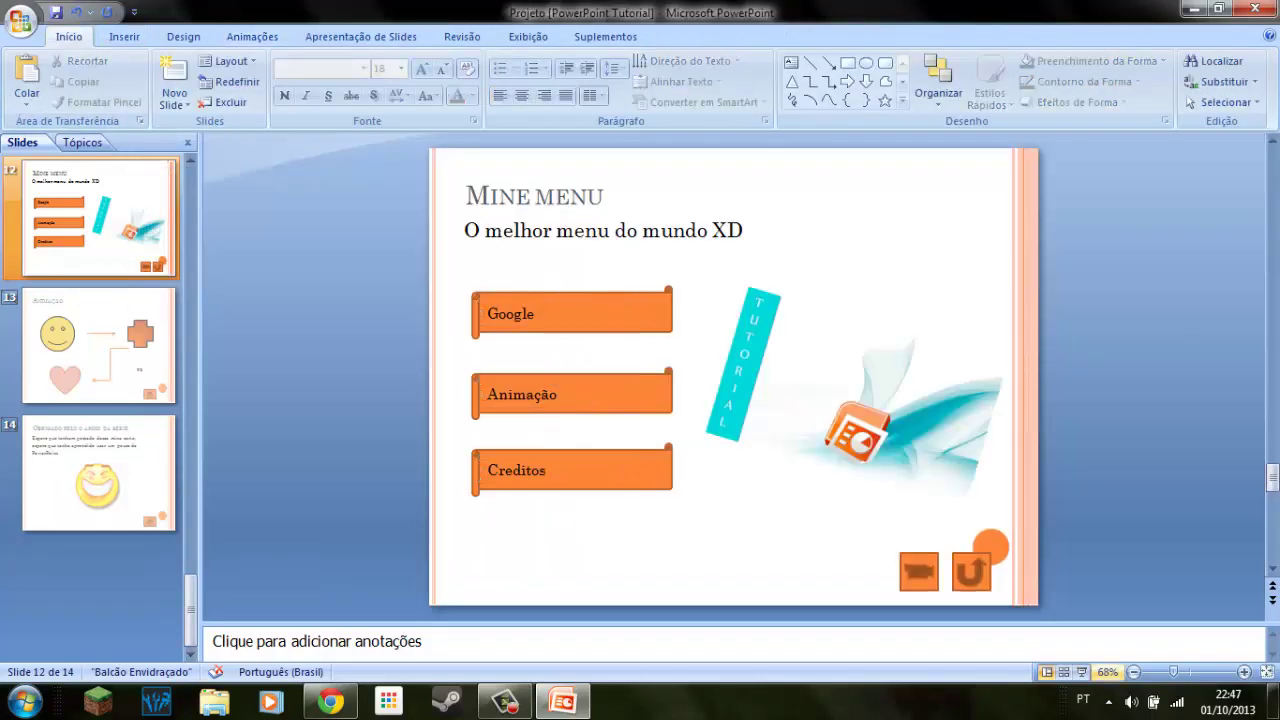
pyautogui.click(1082, 672)
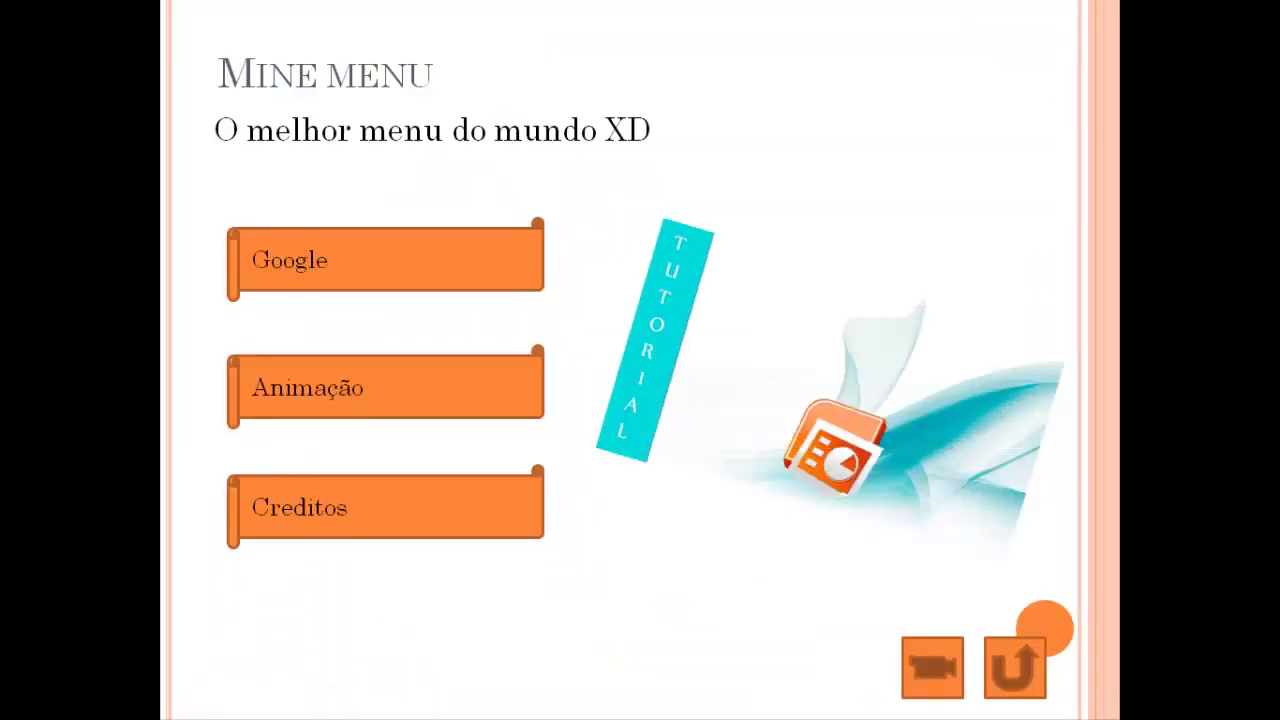
pyautogui.press('Right')
pyautogui.press('Right')
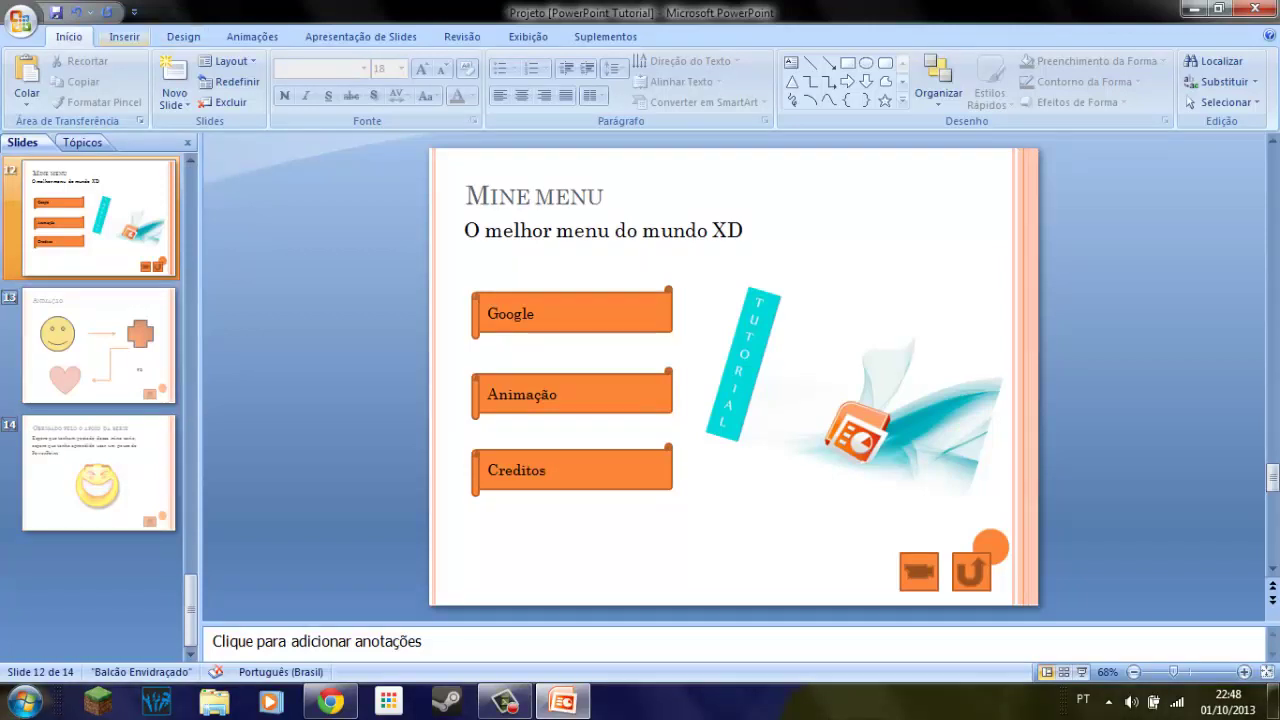
# Draw a custom action button (Botão de ação: Personalizar) at the bottom right of Mine menu
pyautogui.click(124, 36)
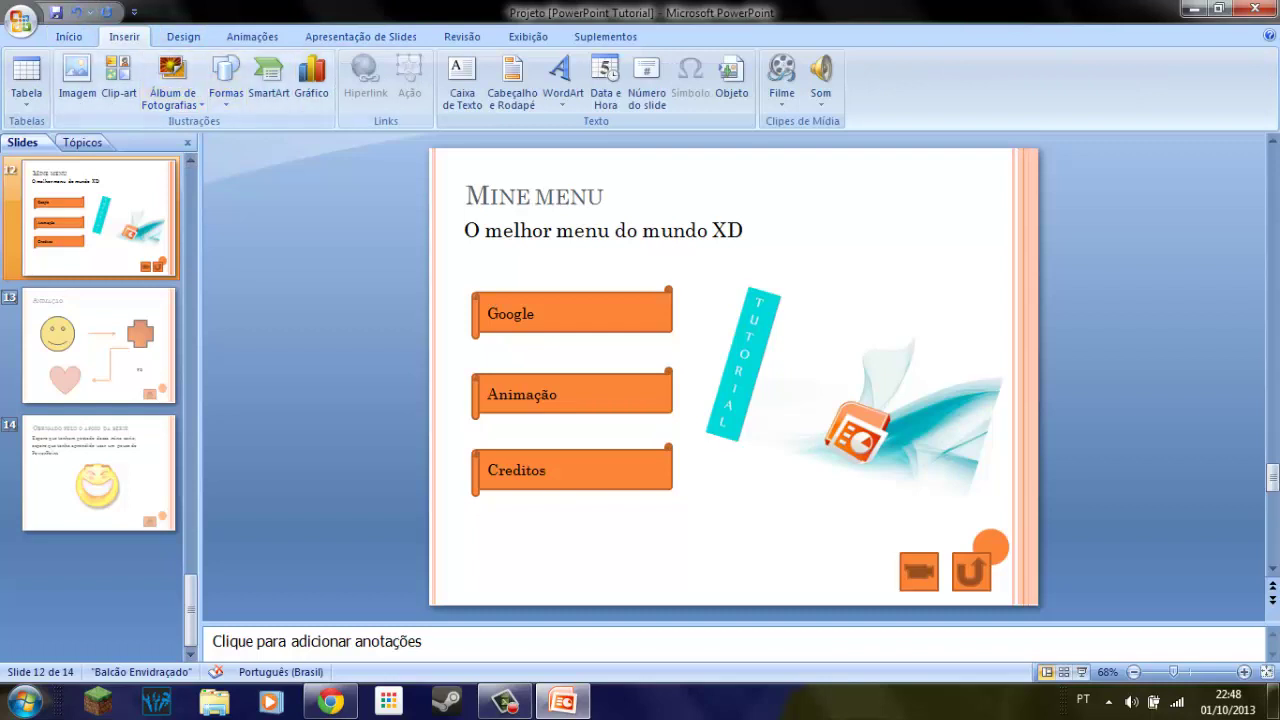
pyautogui.scroll(-1, 183, 36)
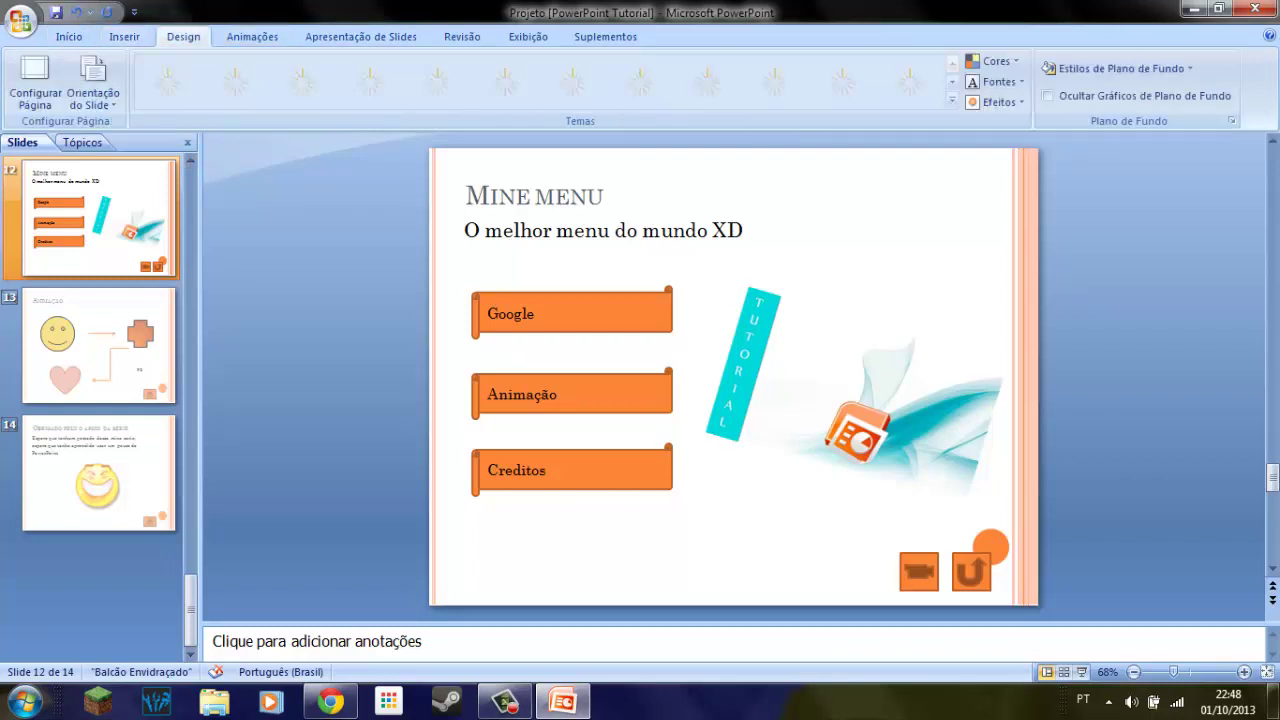
pyautogui.scroll(1, 183, 36)
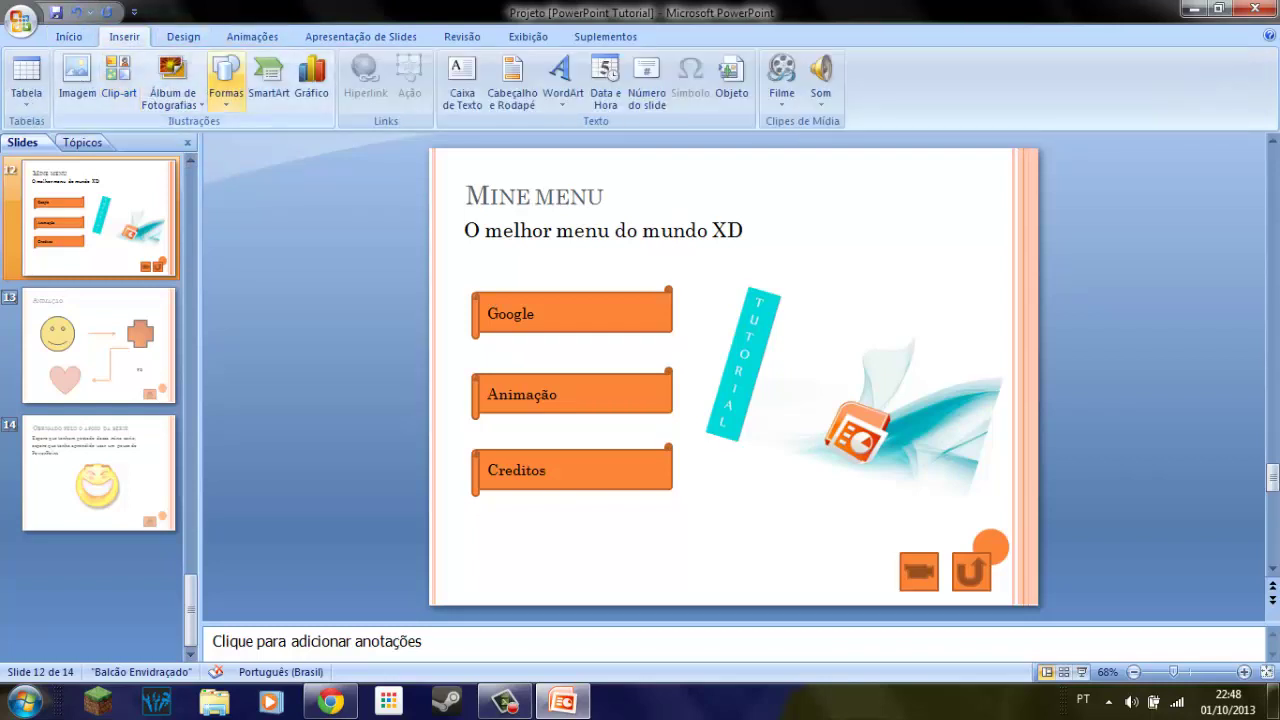
pyautogui.click(226, 80)
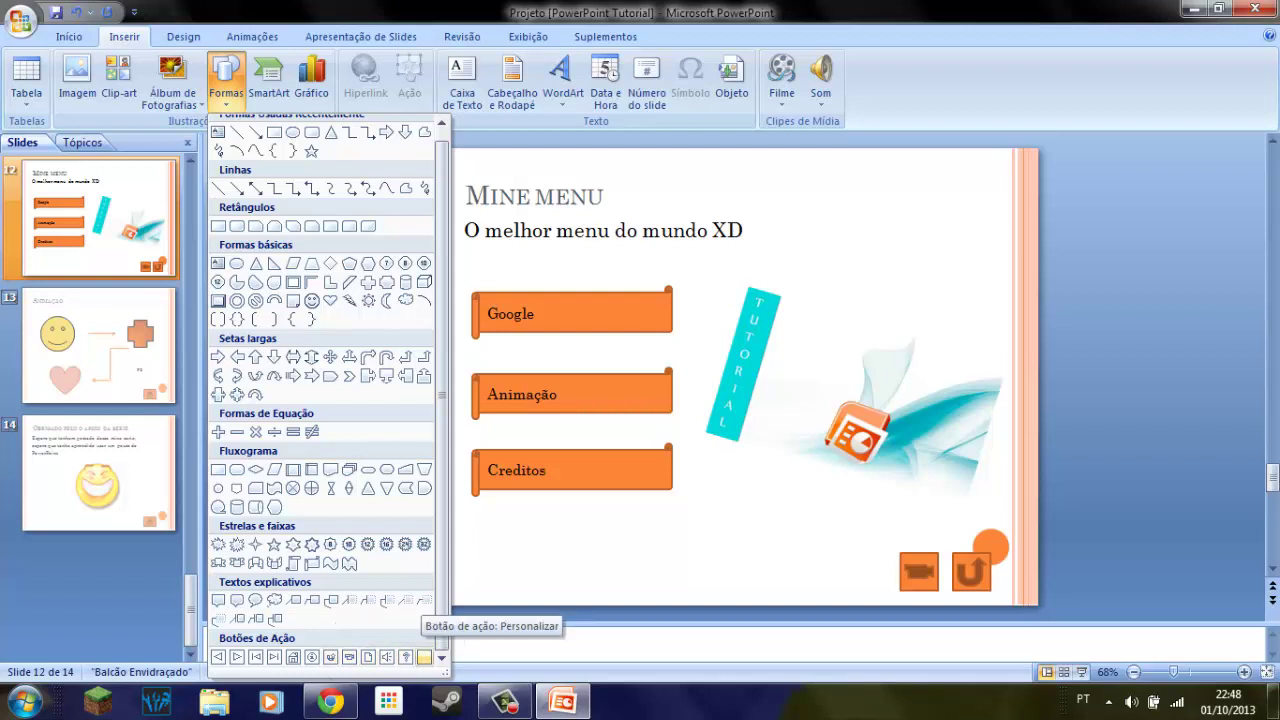
pyautogui.click(368, 657)
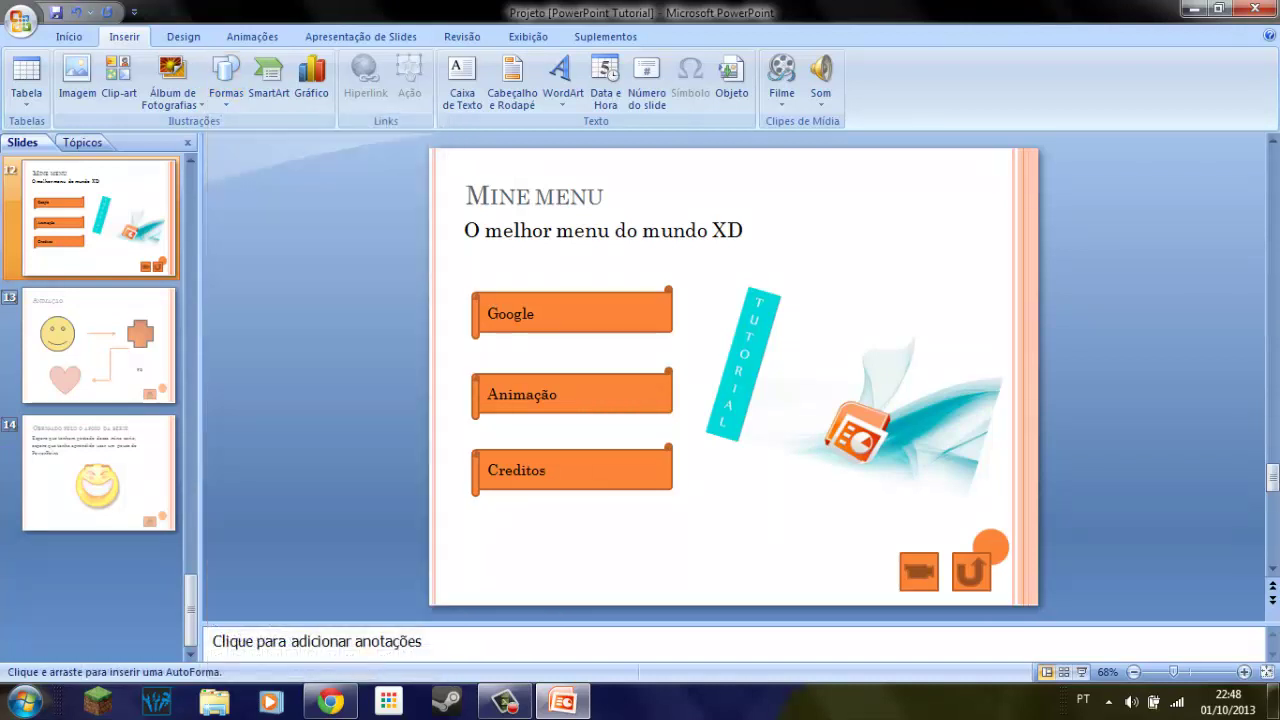
pyautogui.moveTo(851, 553); pyautogui.dragTo(889, 595)
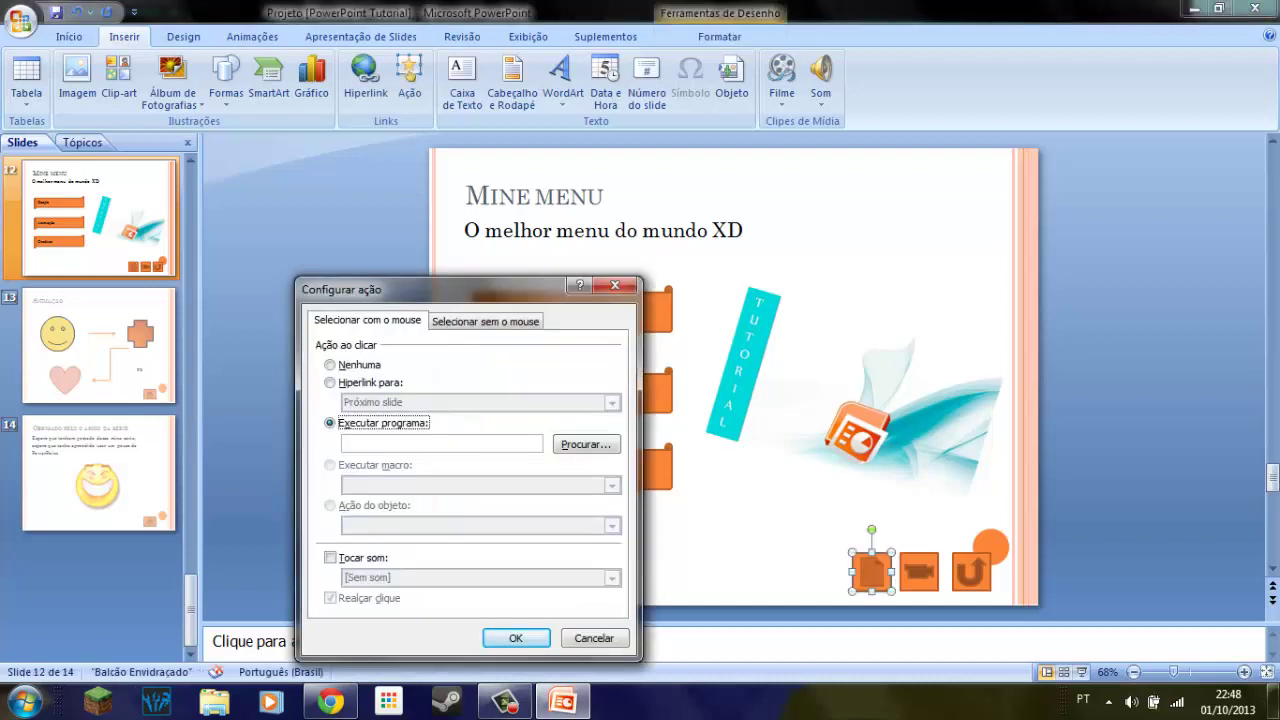
# Set the button's hyperlink to Finalizar apresentação and nudge it slightly left
pyautogui.press('Up')
pyautogui.press('Tab')
pyautogui.hotkey('alt', 'Down')
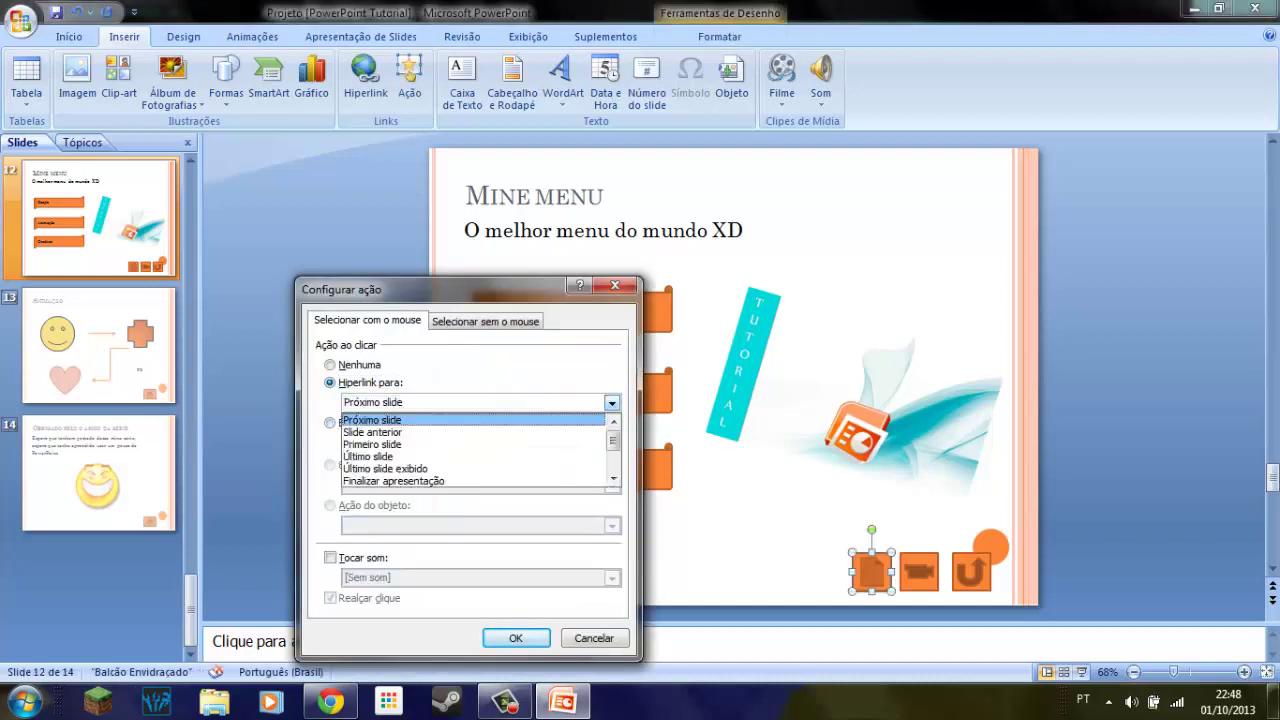
pyautogui.press('Down')
pyautogui.press('Down')
pyautogui.press('Down')
pyautogui.press('Down')
pyautogui.press('Down')
pyautogui.press('Return')
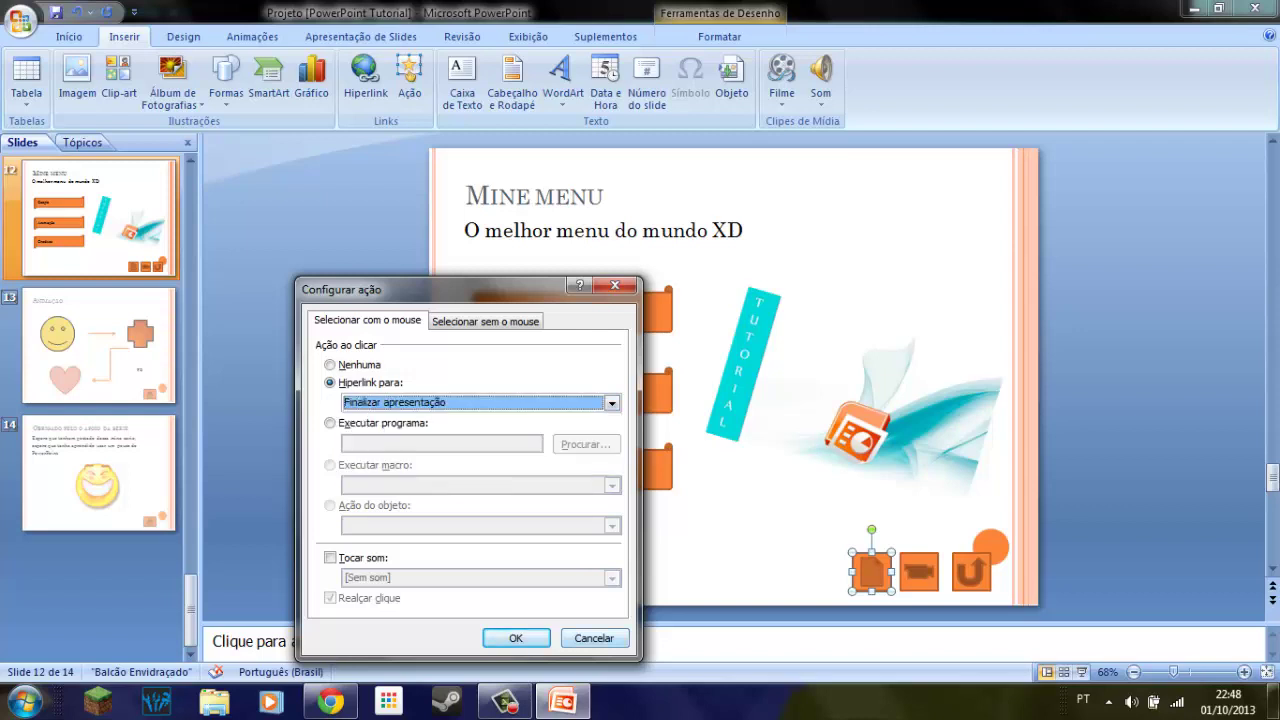
pyautogui.press('Return')
pyautogui.moveTo(871, 571); pyautogui.dragTo(866, 571)
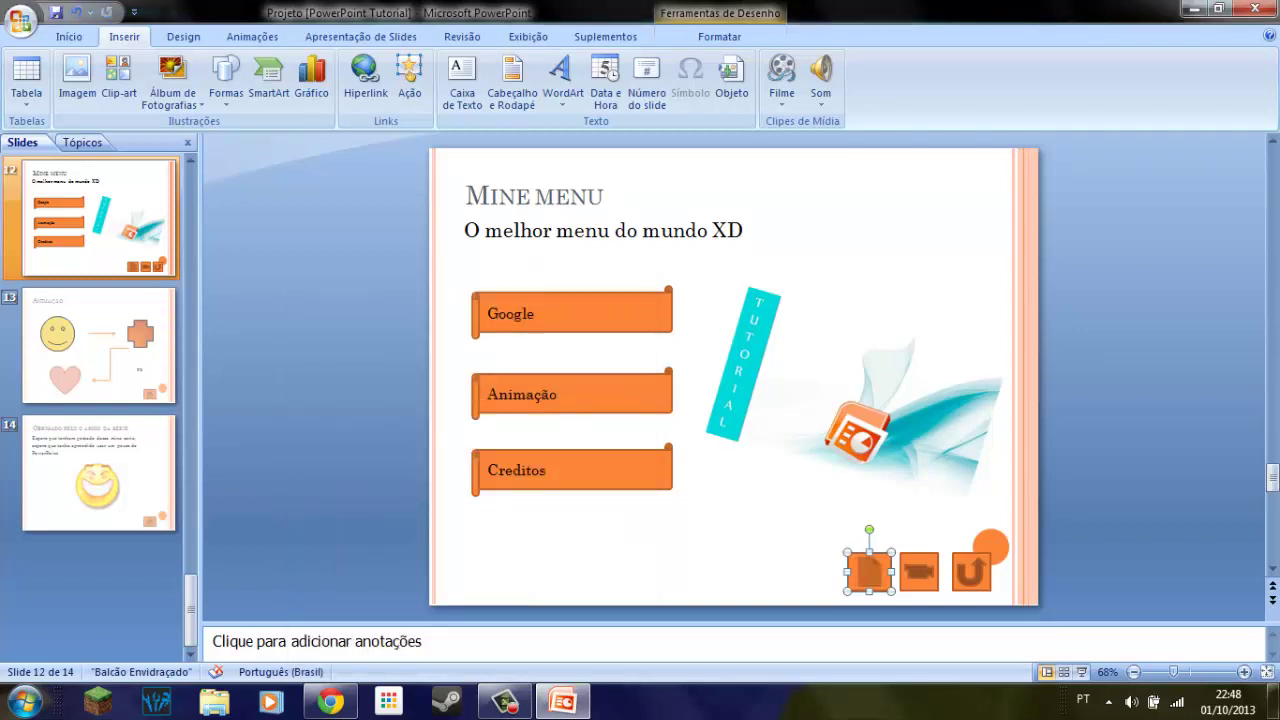
pyautogui.press('Escape')
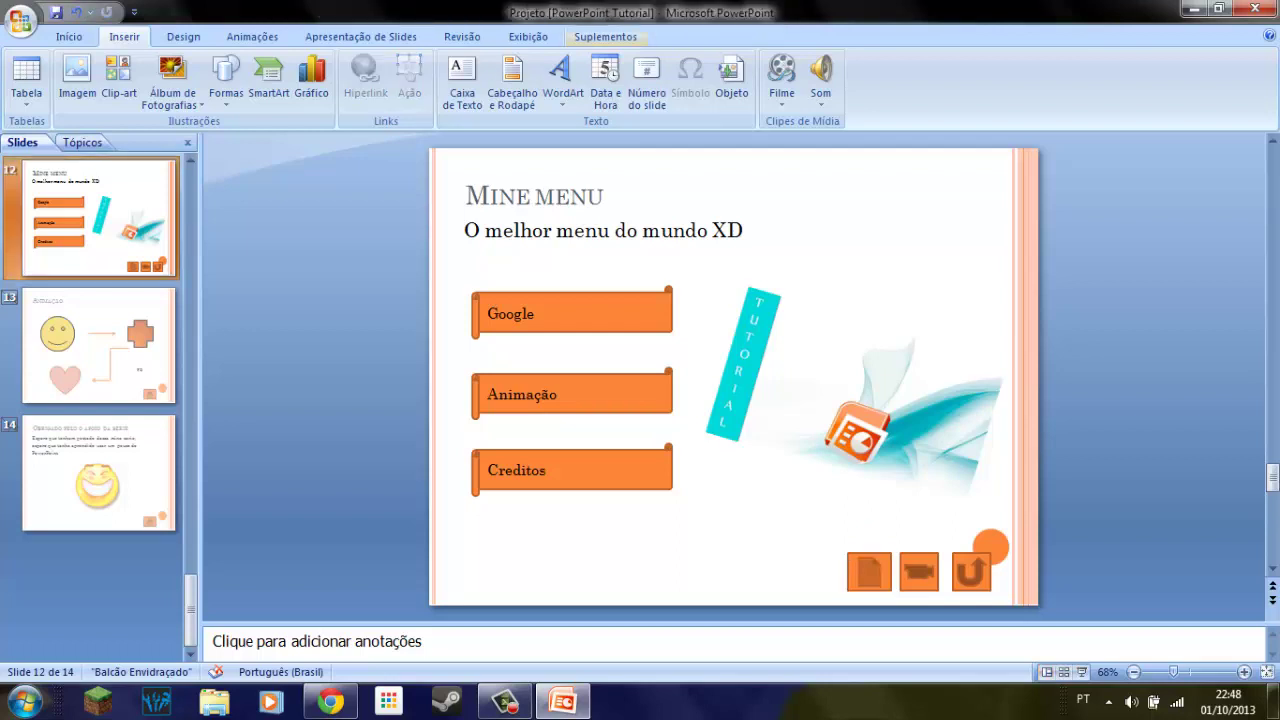
# Glance at the Apresentação de Slides tab, then preview Mine menu in a show and return to editing
pyautogui.click(605, 36)
pyautogui.scroll(1, 605, 36)
pyautogui.scroll(1, 605, 36)
pyautogui.scroll(1, 605, 36)
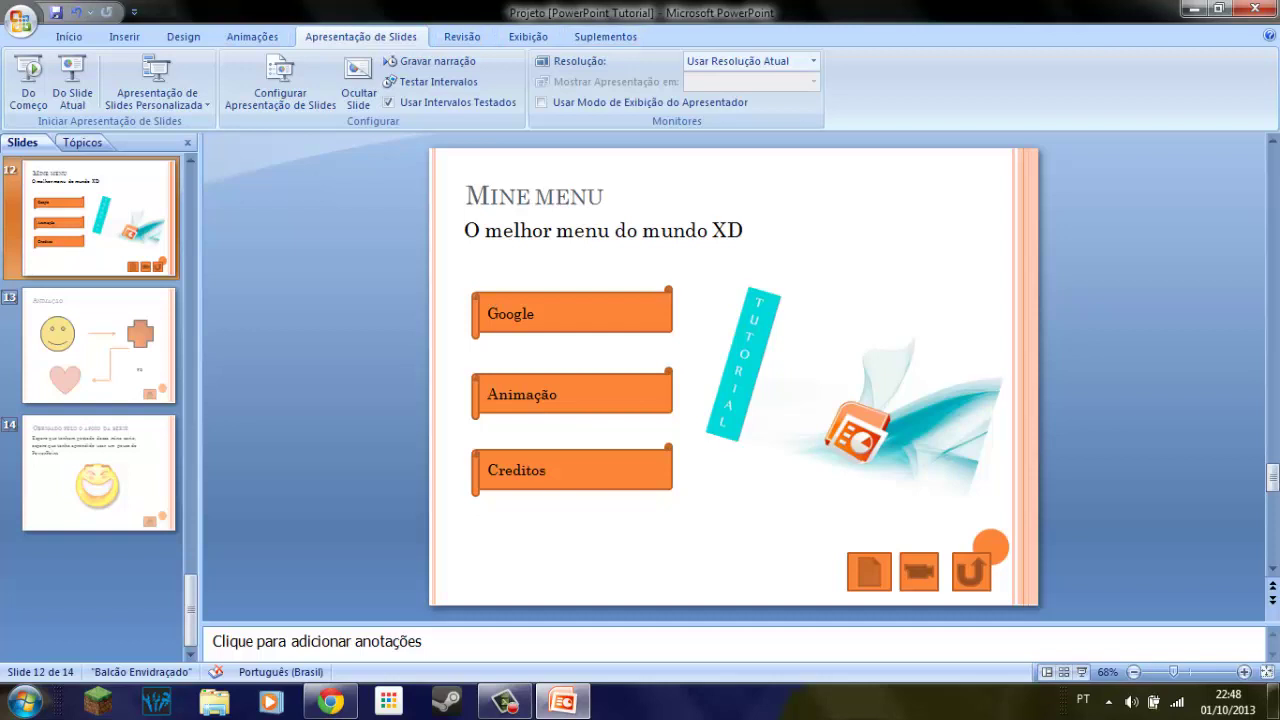
pyautogui.click(605, 36)
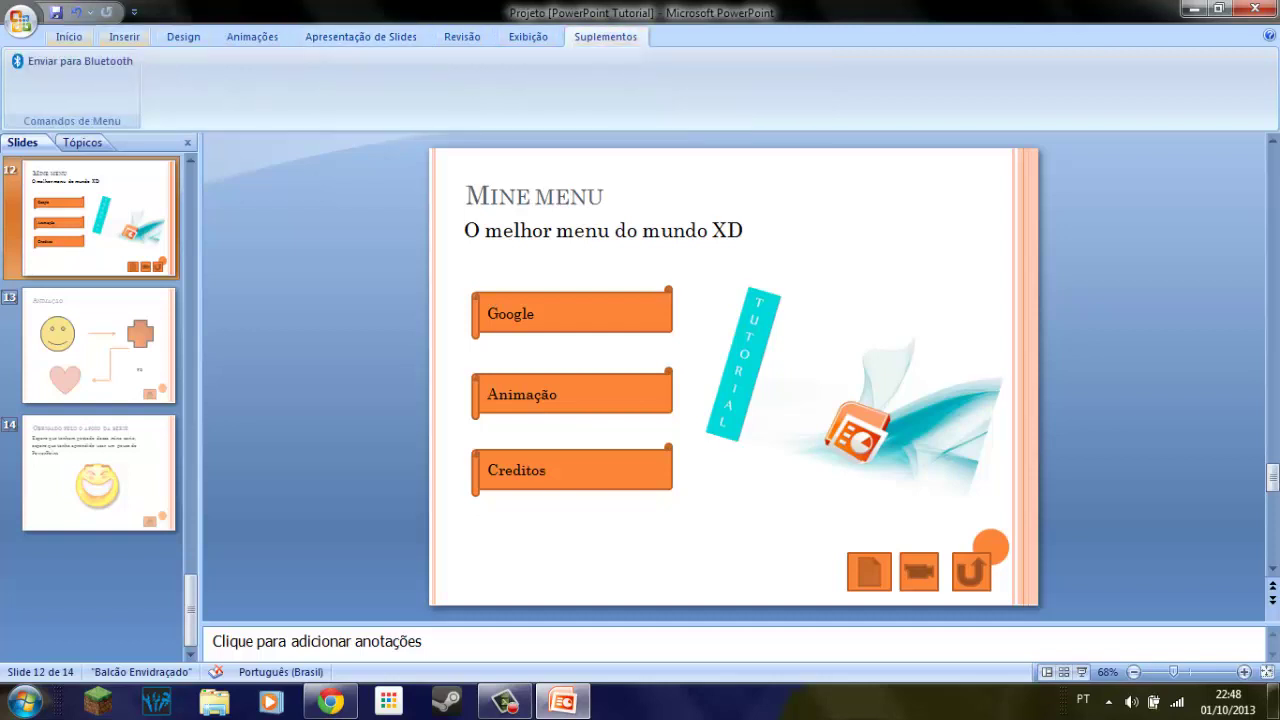
pyautogui.click(69, 36)
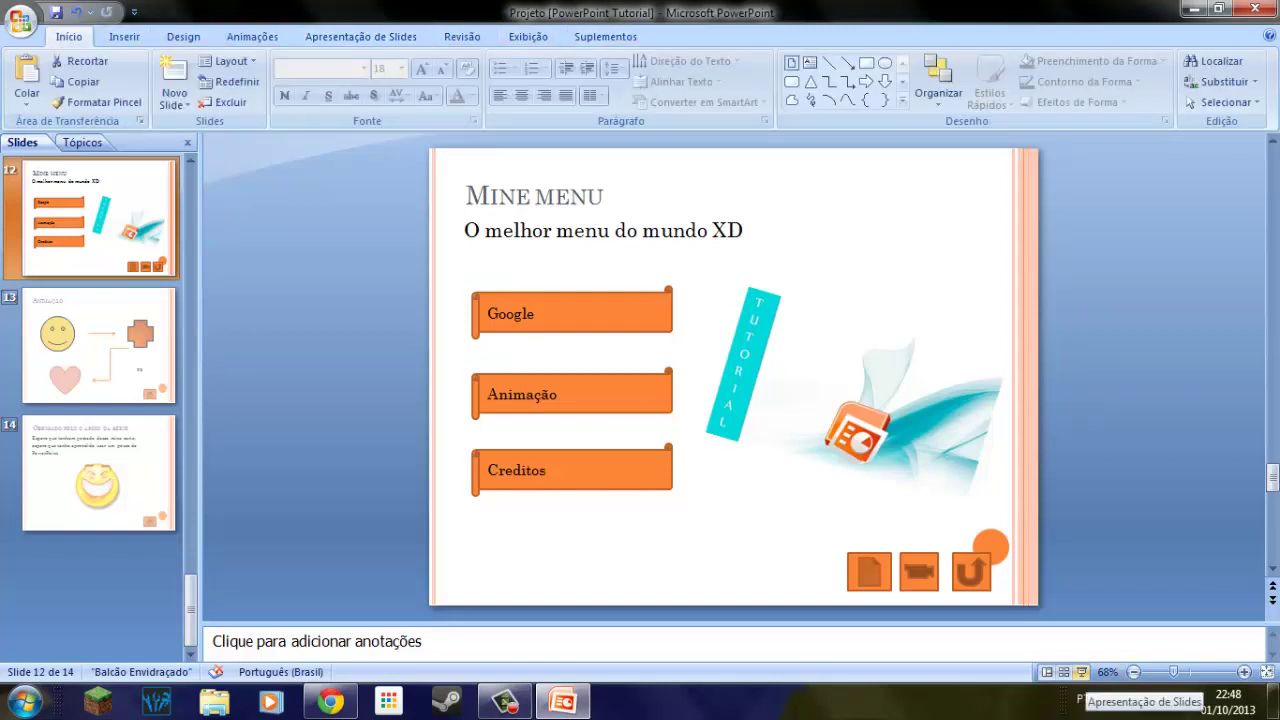
pyautogui.click(1081, 672)
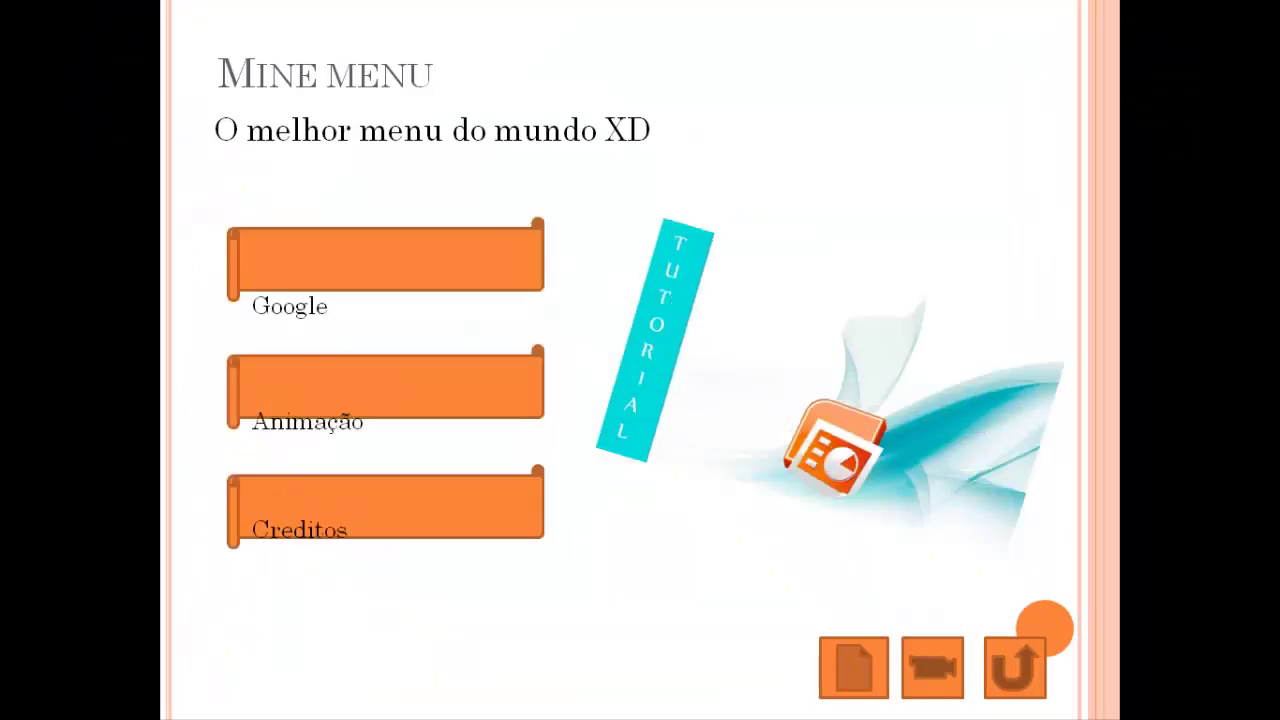
pyautogui.press('Escape')
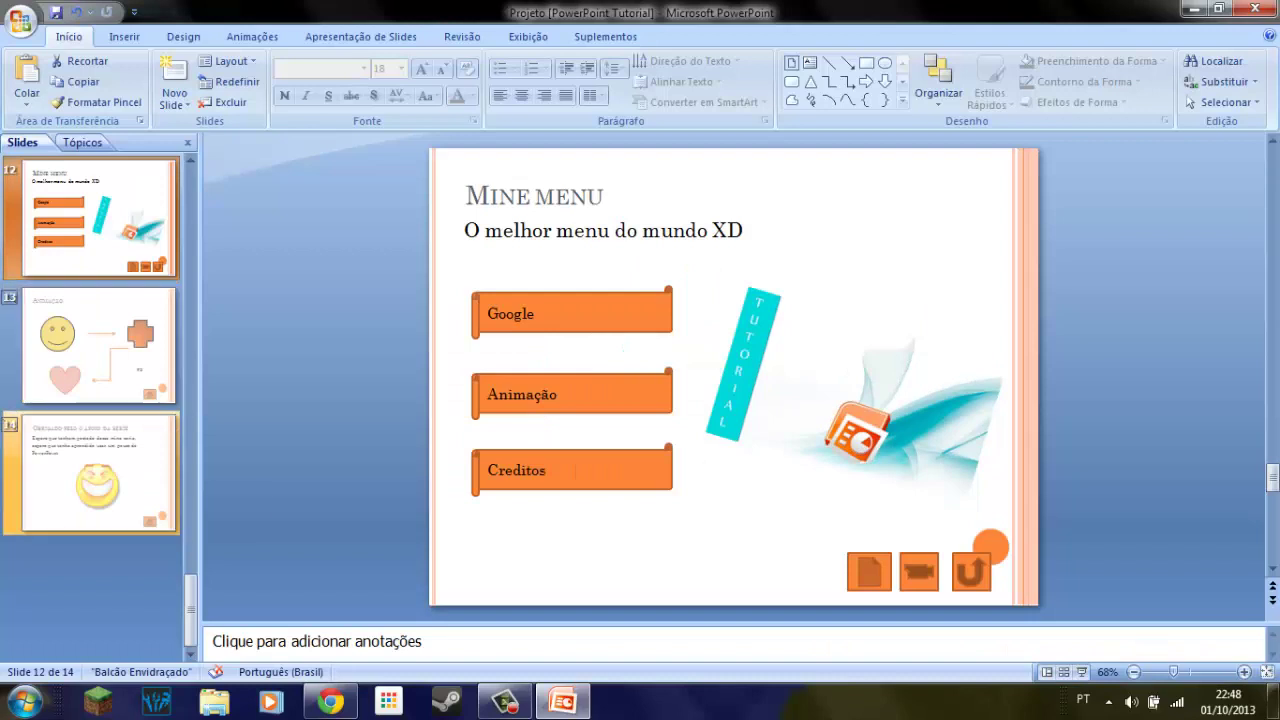
# Browse slides 13 and 14, then return to slide 12, Mine menu
pyautogui.scroll(1, 80, 280)
pyautogui.scroll(1, 100, 350)
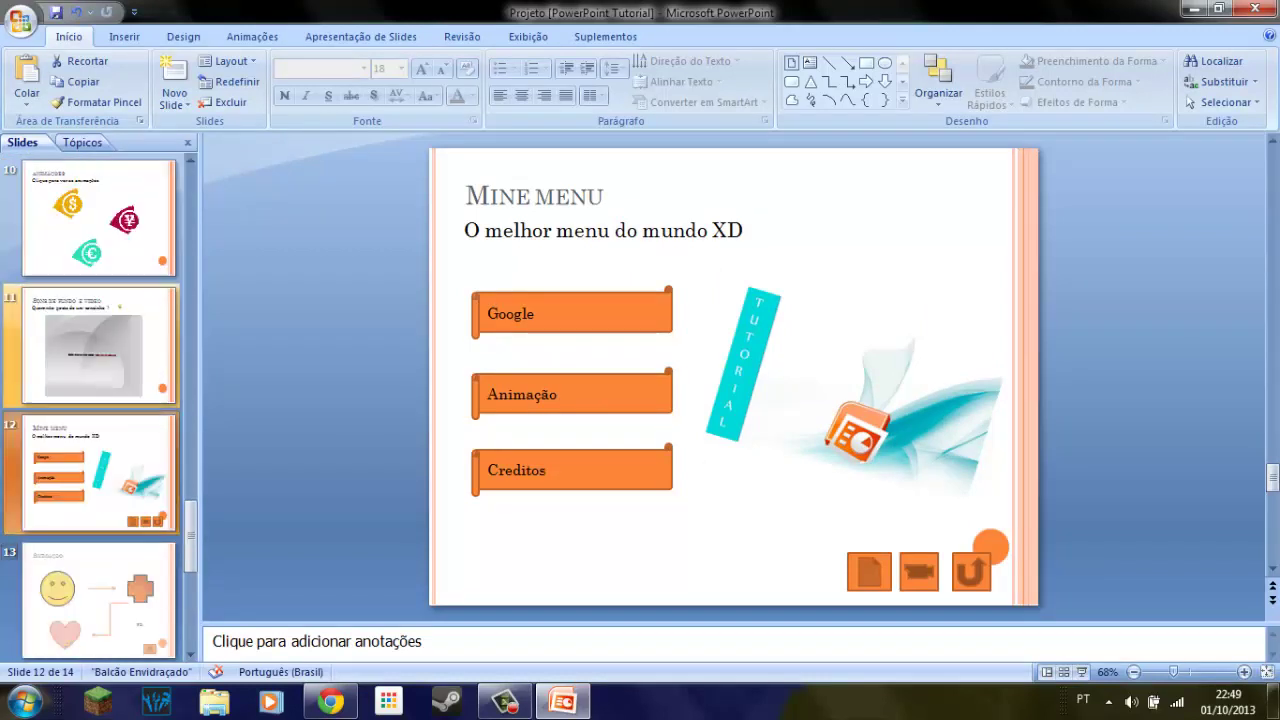
pyautogui.click(98, 600)
pyautogui.press('Up')
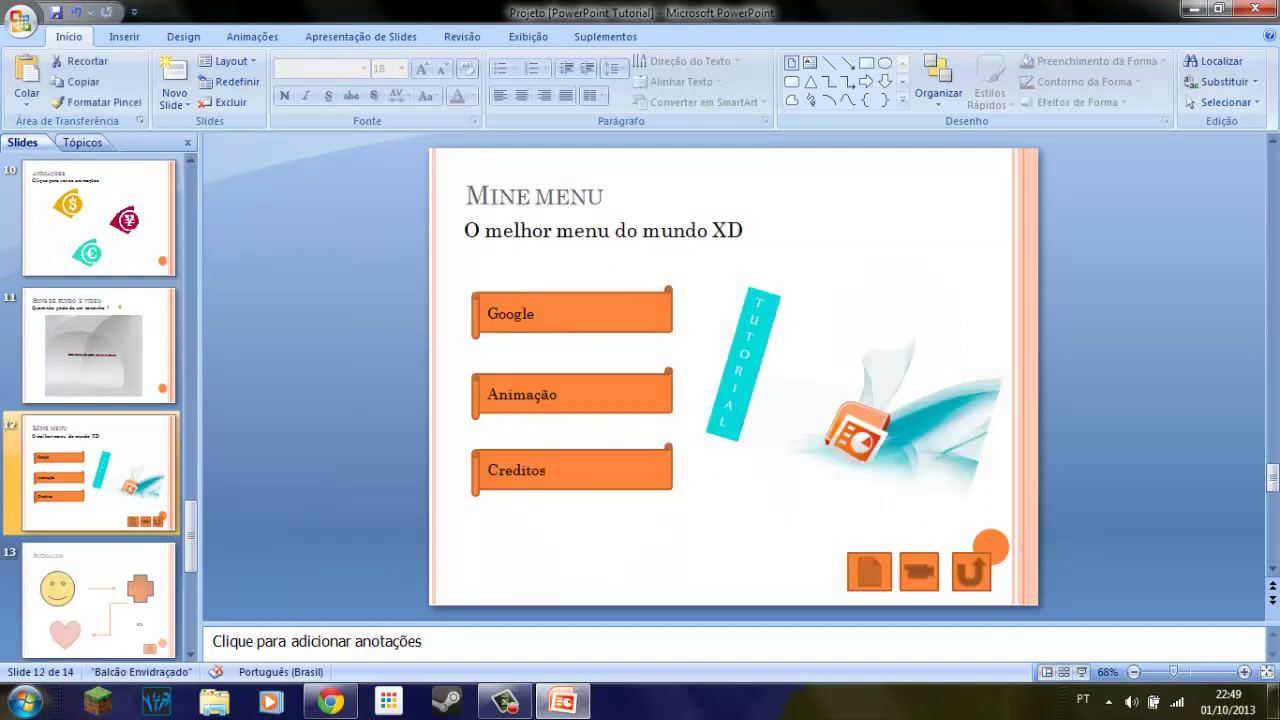
pyautogui.press('Down')
pyautogui.press('Down')
pyautogui.press('Up')
pyautogui.press('Up')
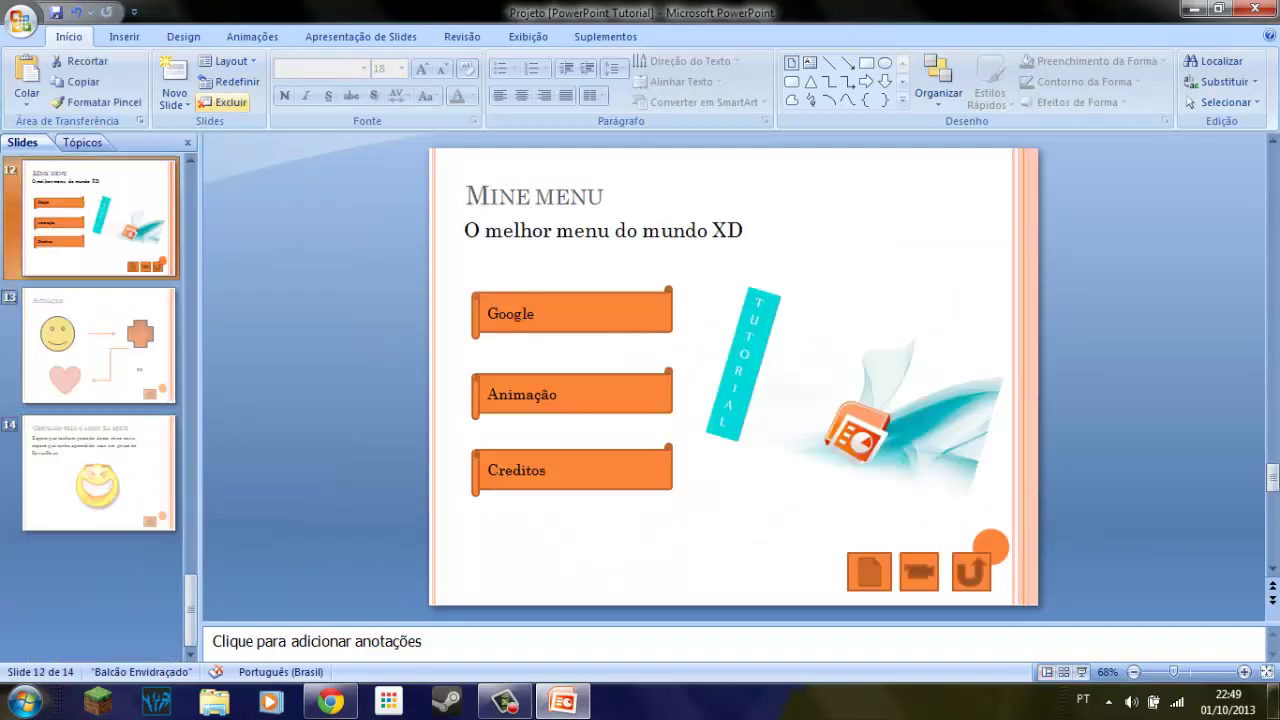
# Show the Transição para este Slide and advance settings on the Animações tab
pyautogui.click(124, 36)
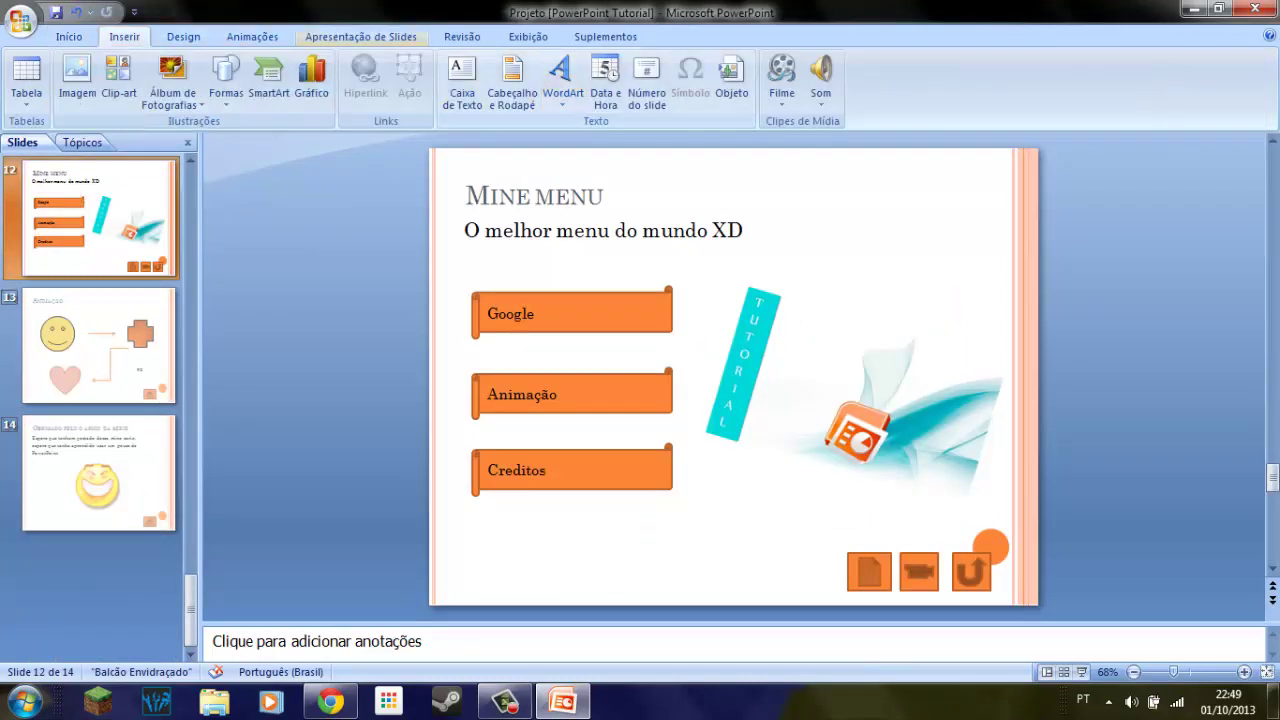
pyautogui.click(360, 36)
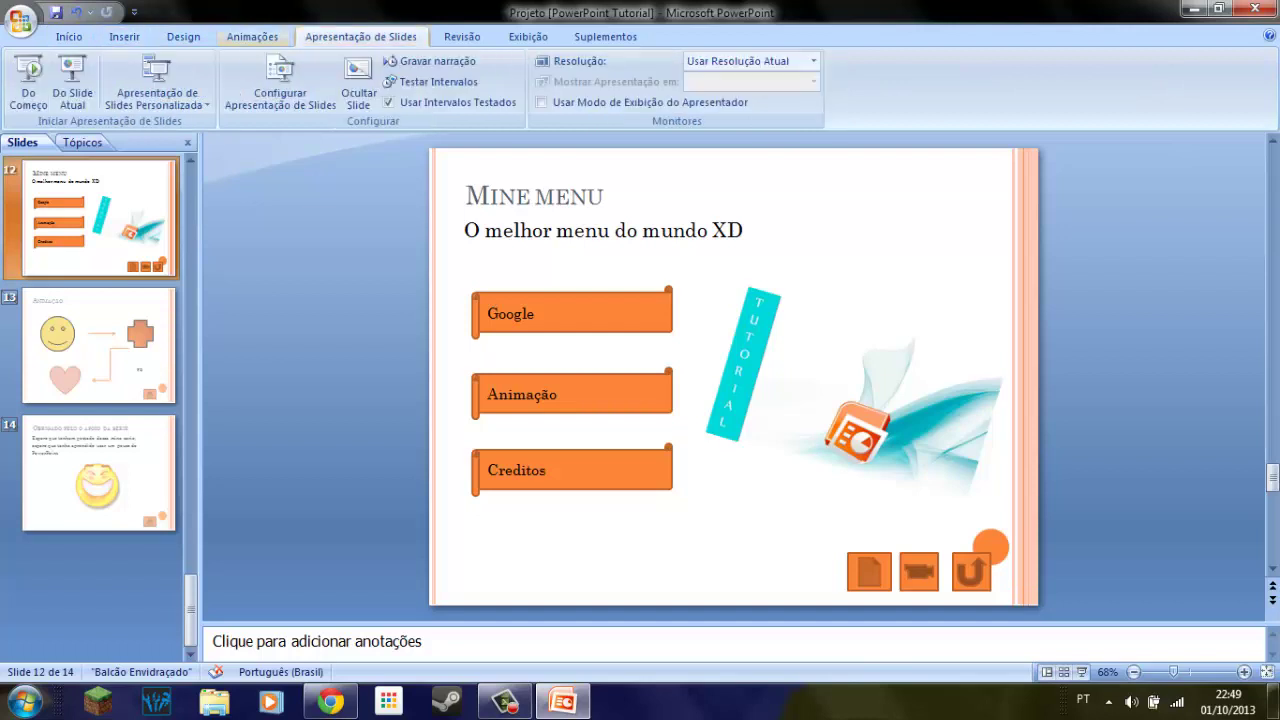
pyautogui.click(252, 36)
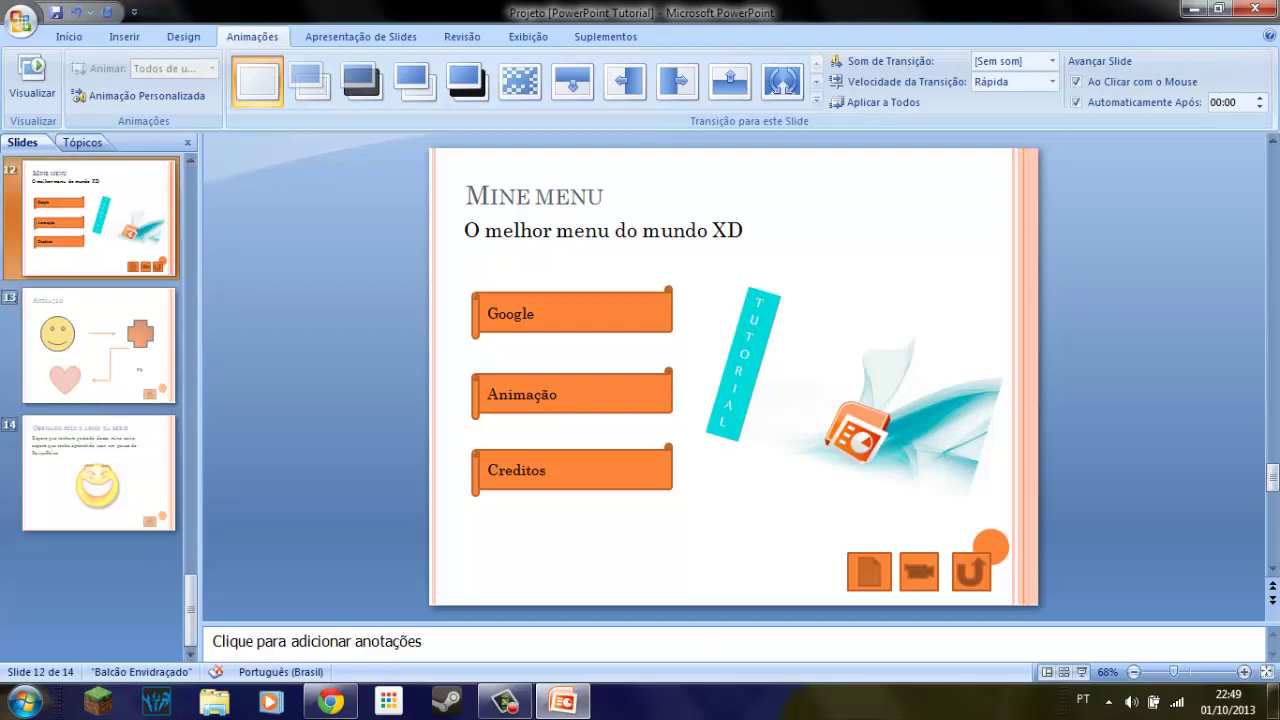
# Time Mine menu's automatic advance to 00:05 and test that the show ends after it
pyautogui.click(1076, 102)
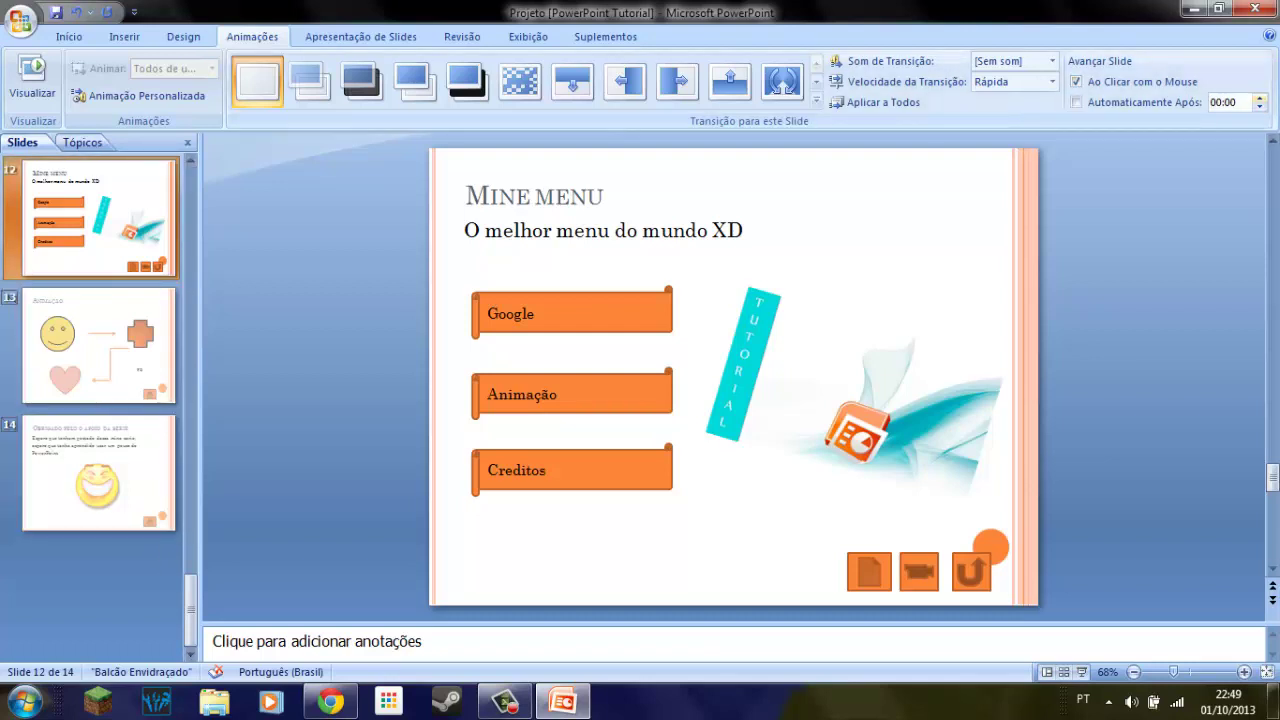
pyautogui.click(1260, 97)
pyautogui.click(1260, 97)
pyautogui.click(1081, 672)
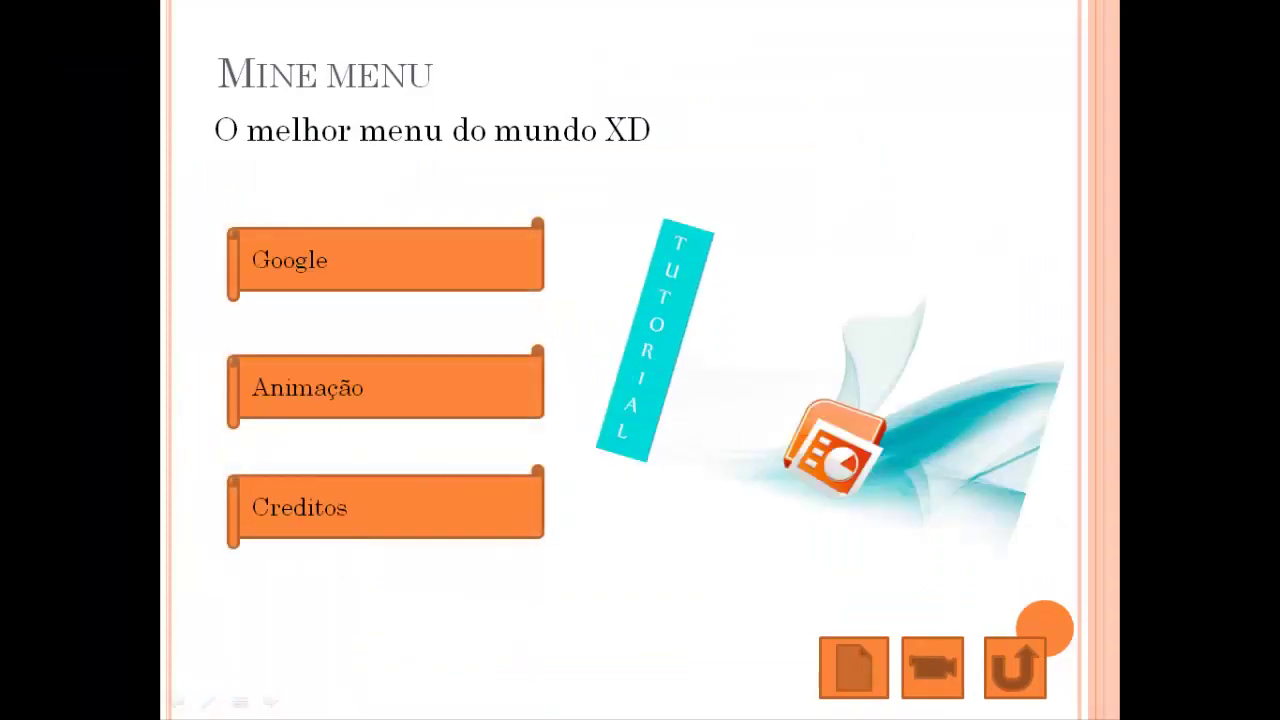
pyautogui.press('Right')
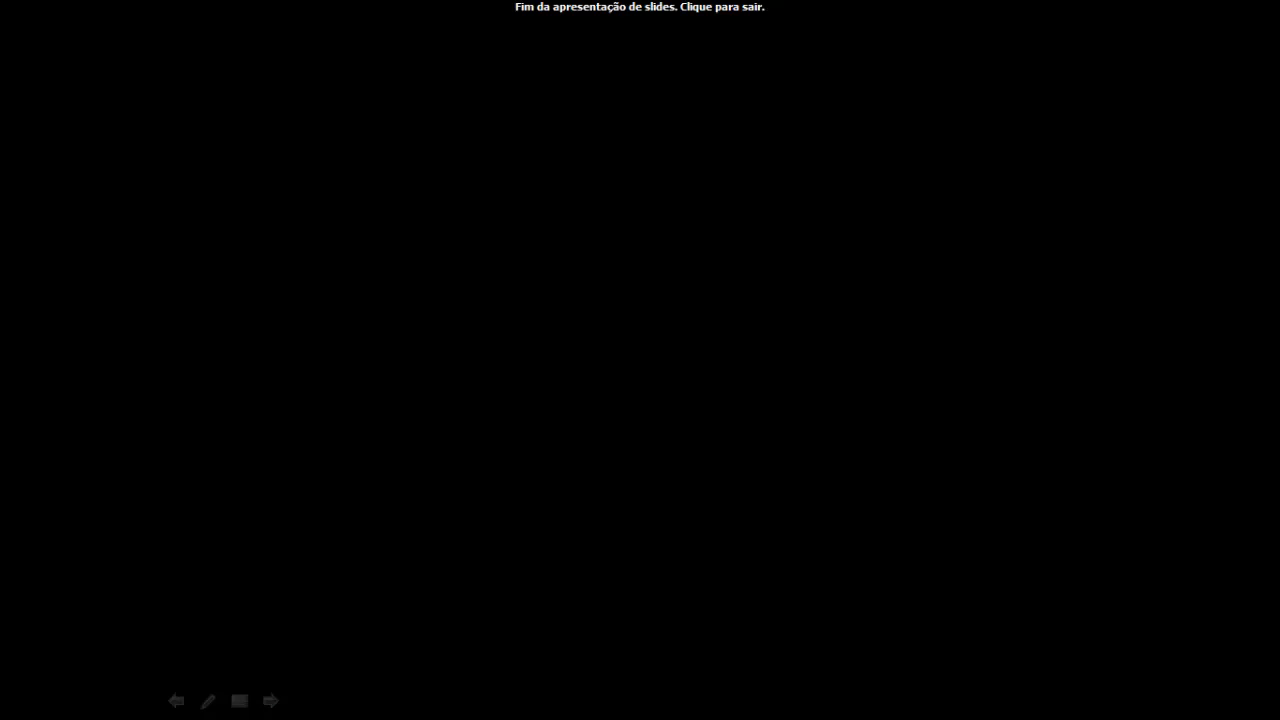
pyautogui.press('Right')
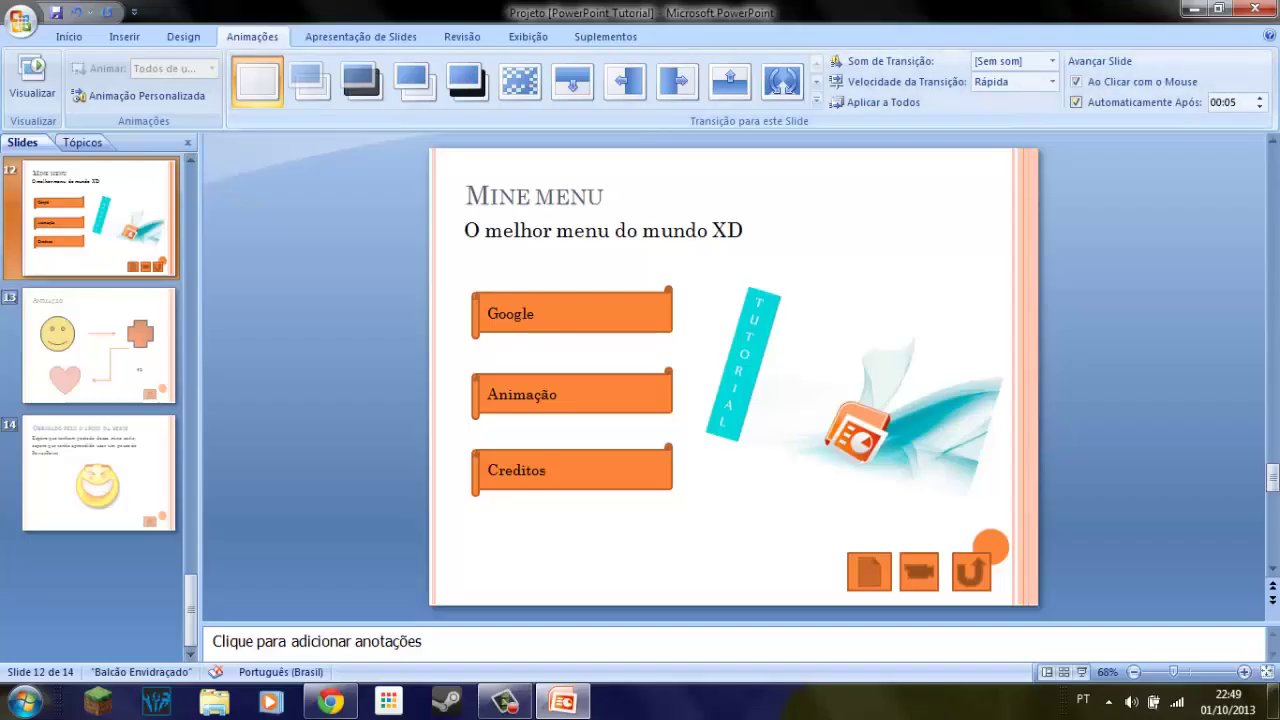
# Turn off Mine menu's automatic advance and step back to slide 10, Animações
pyautogui.click(1076, 102)
pyautogui.click(69, 36)
pyautogui.press('Up')
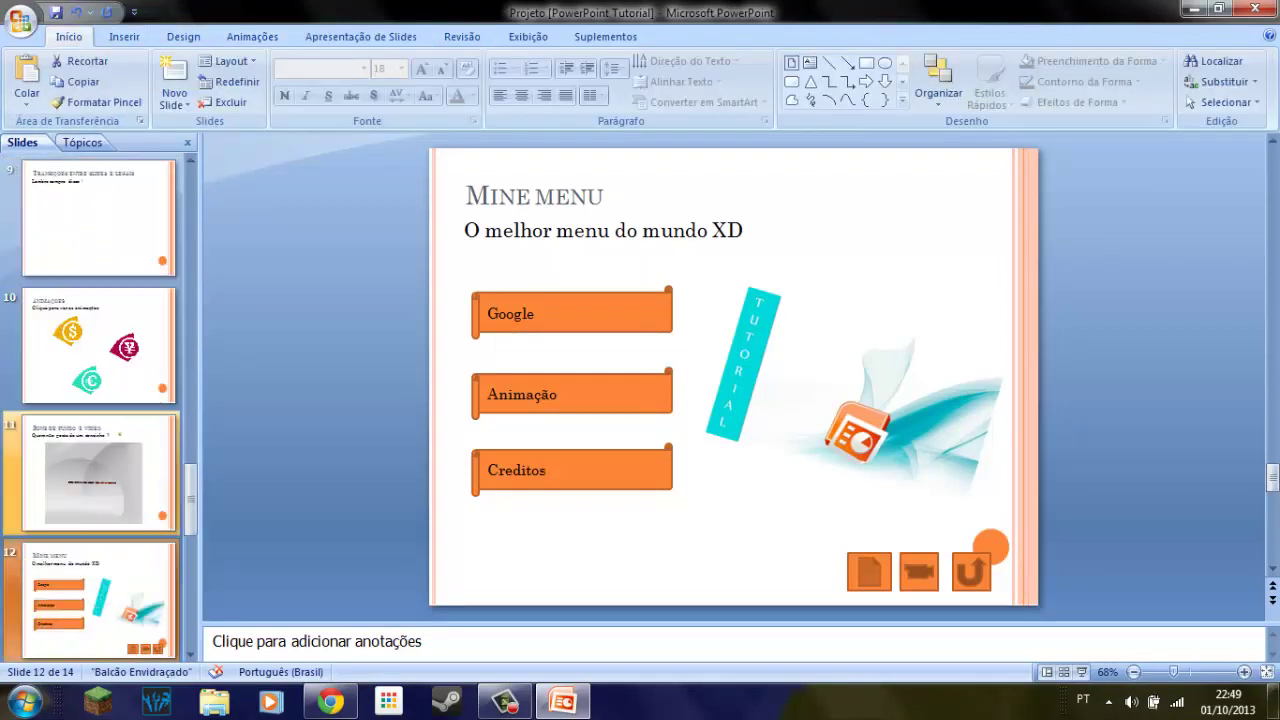
pyautogui.press('Up')
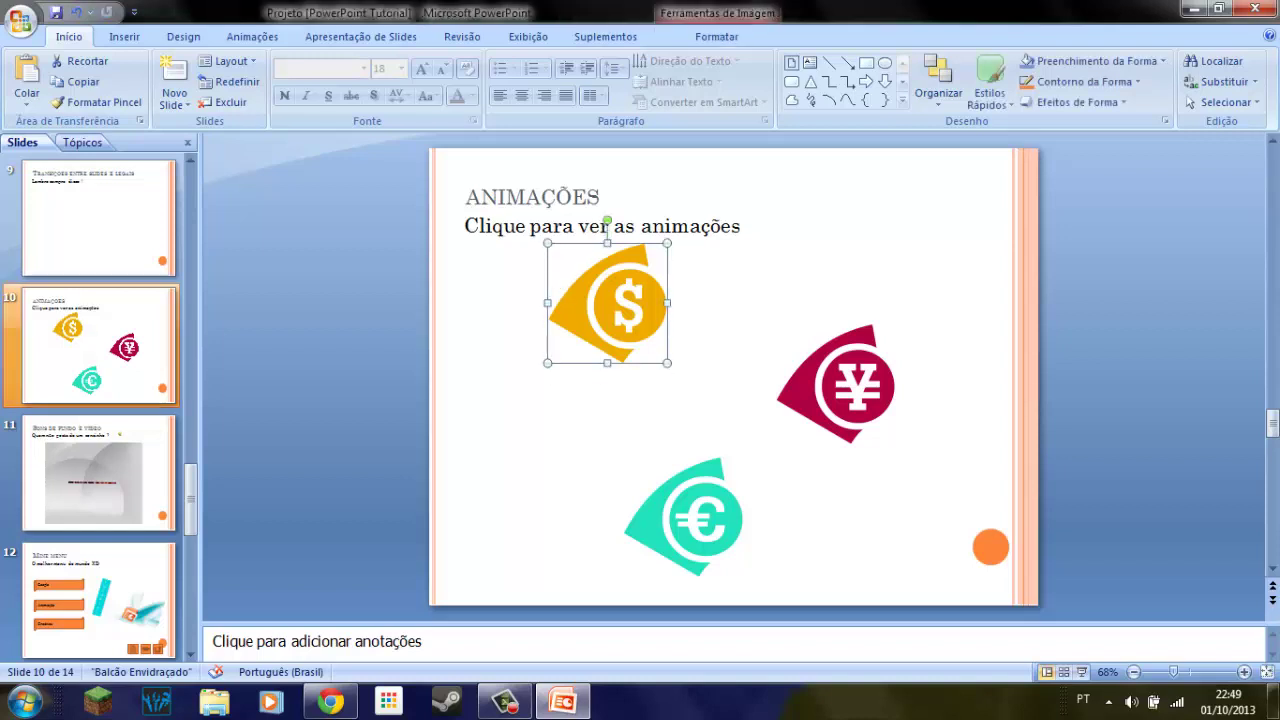
pyautogui.press('Up')
pyautogui.click(98, 345)
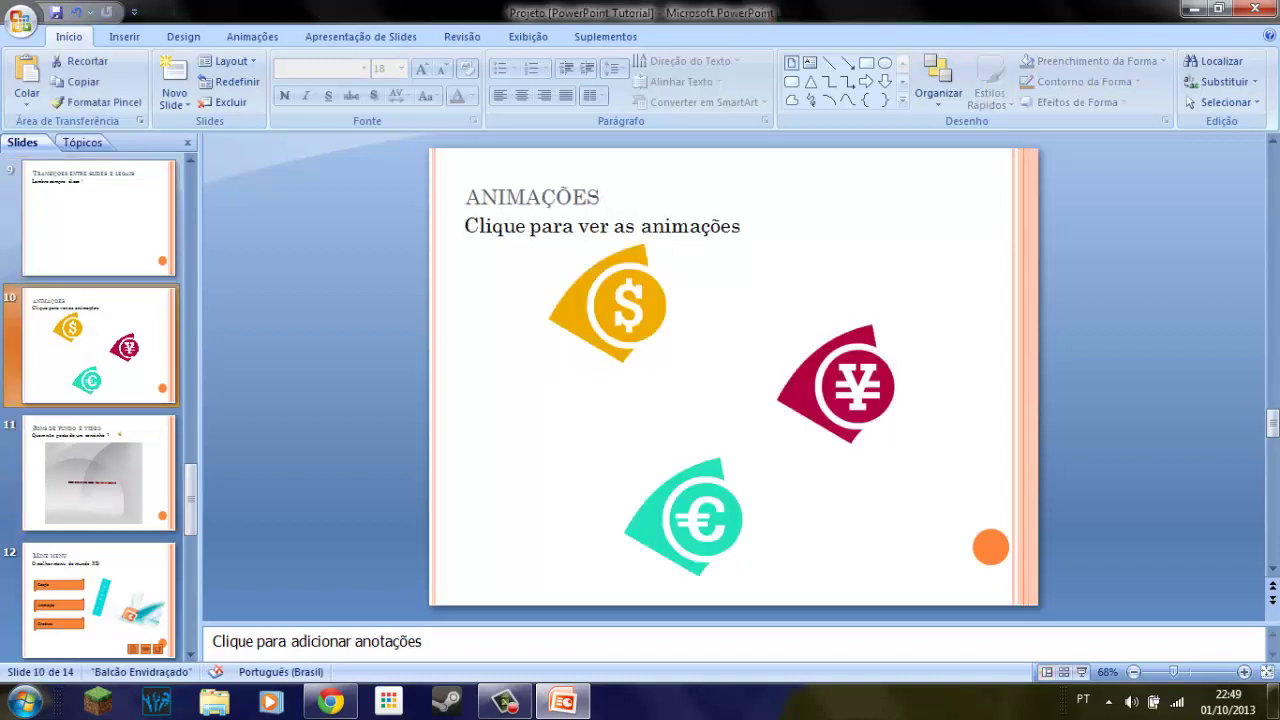
pyautogui.click(610, 300)
# Page back to the first slide, then forward again through the deck from Primeiros slides
pyautogui.press('pageup')
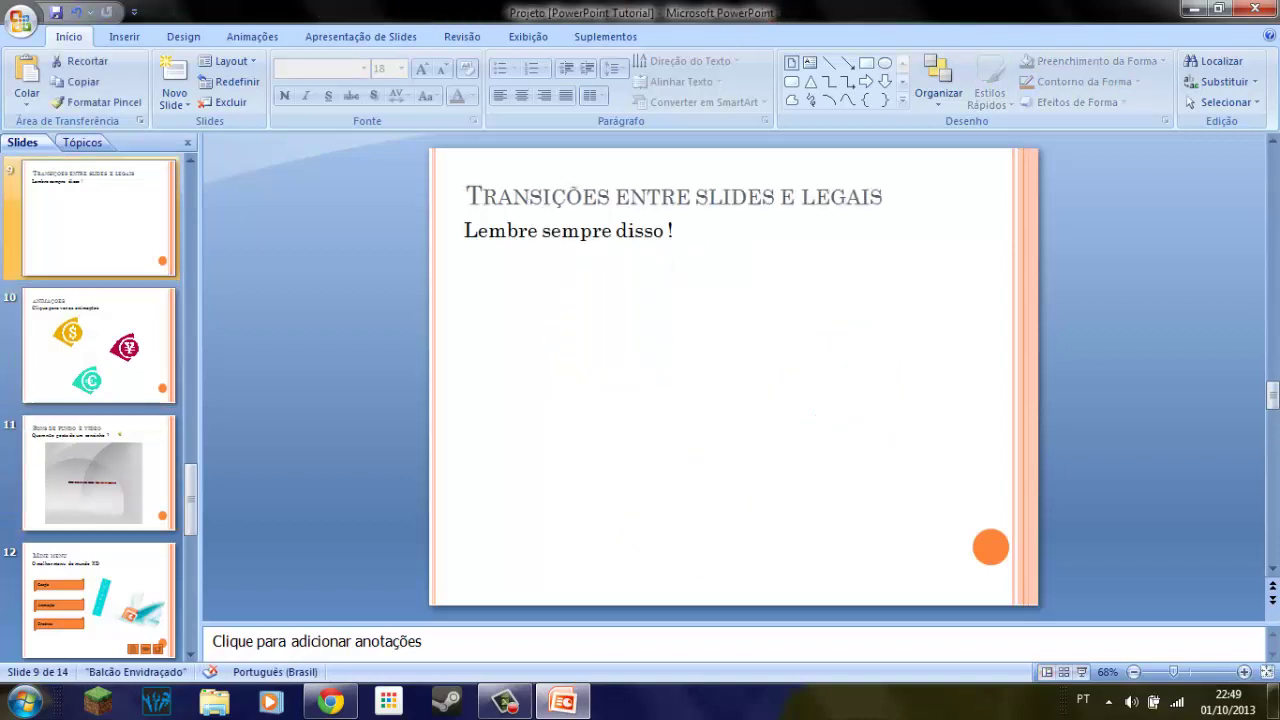
pyautogui.press('pageup')
pyautogui.press('pageup')
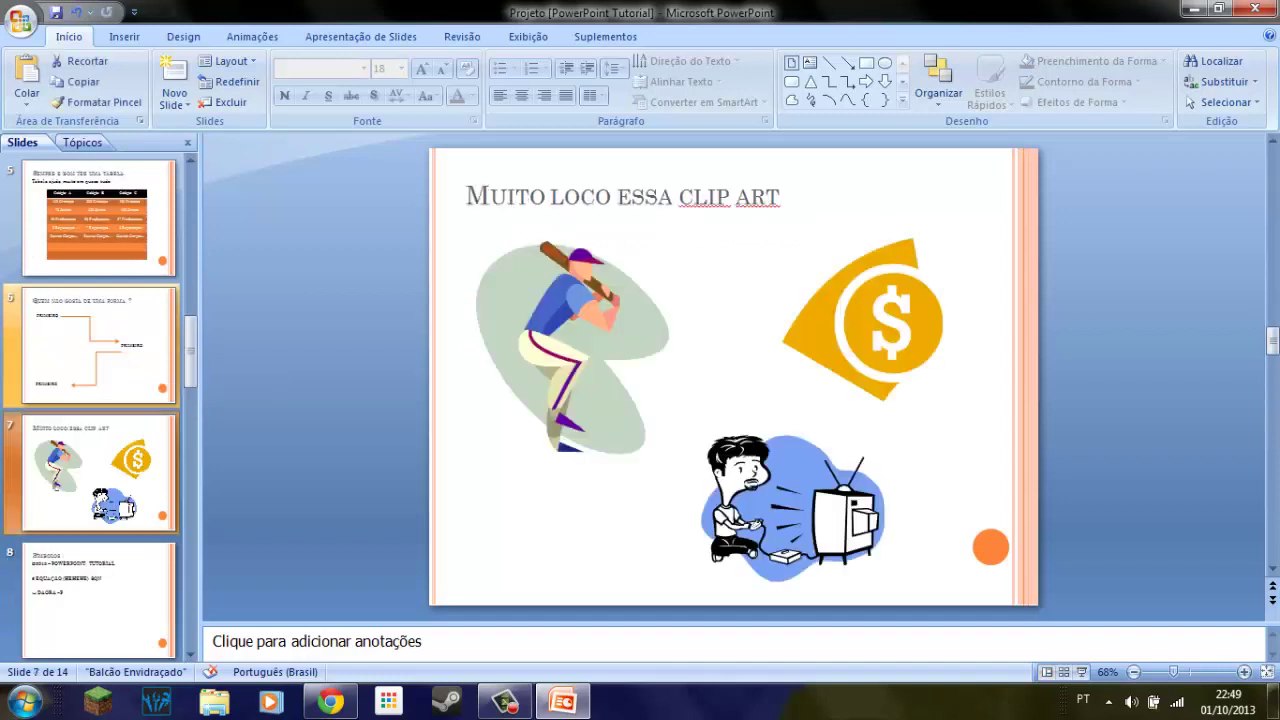
pyautogui.press('Home')
pyautogui.click(98, 345)
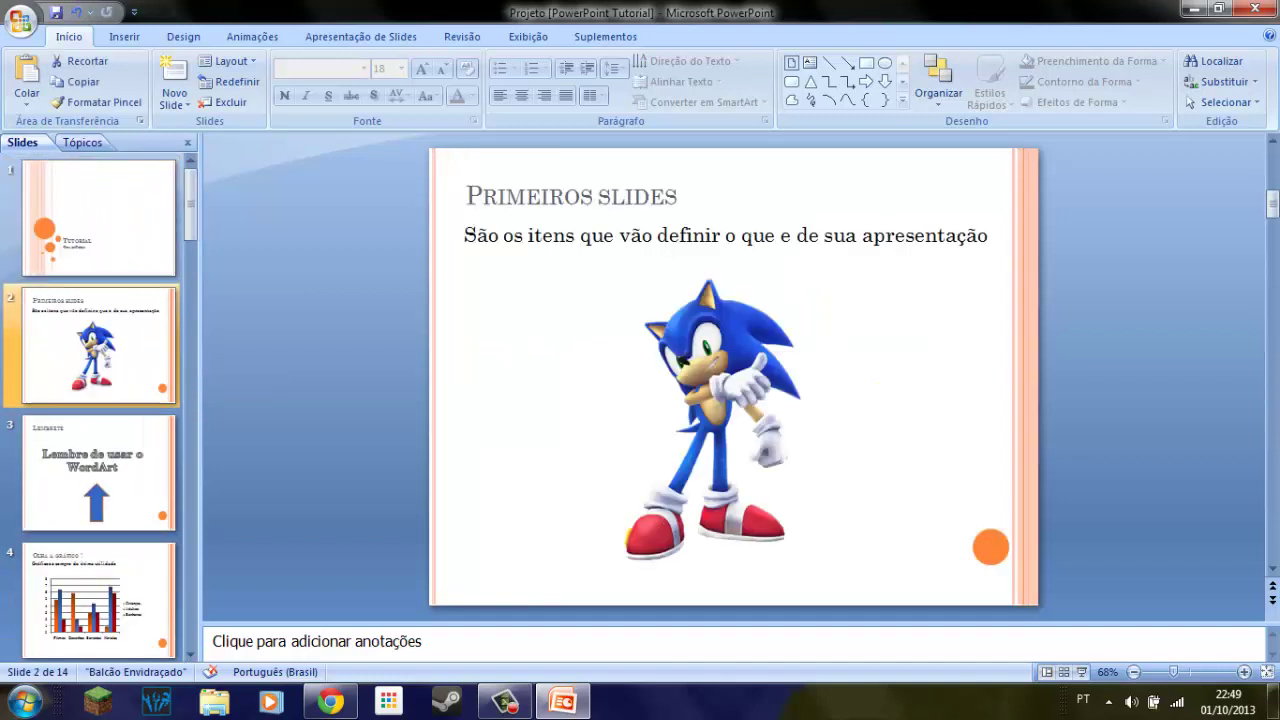
pyautogui.press('pagedown')
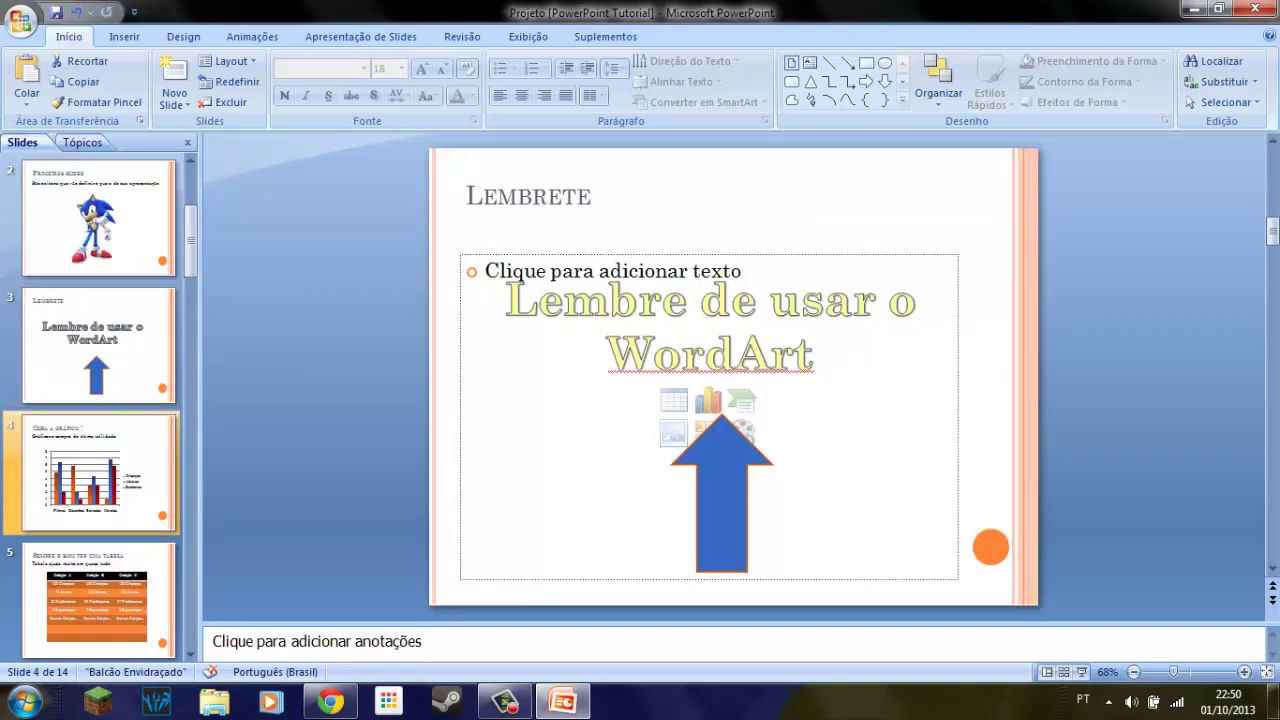
pyautogui.press('pagedown')
pyautogui.press('pagedown')
pyautogui.press('pagedown')
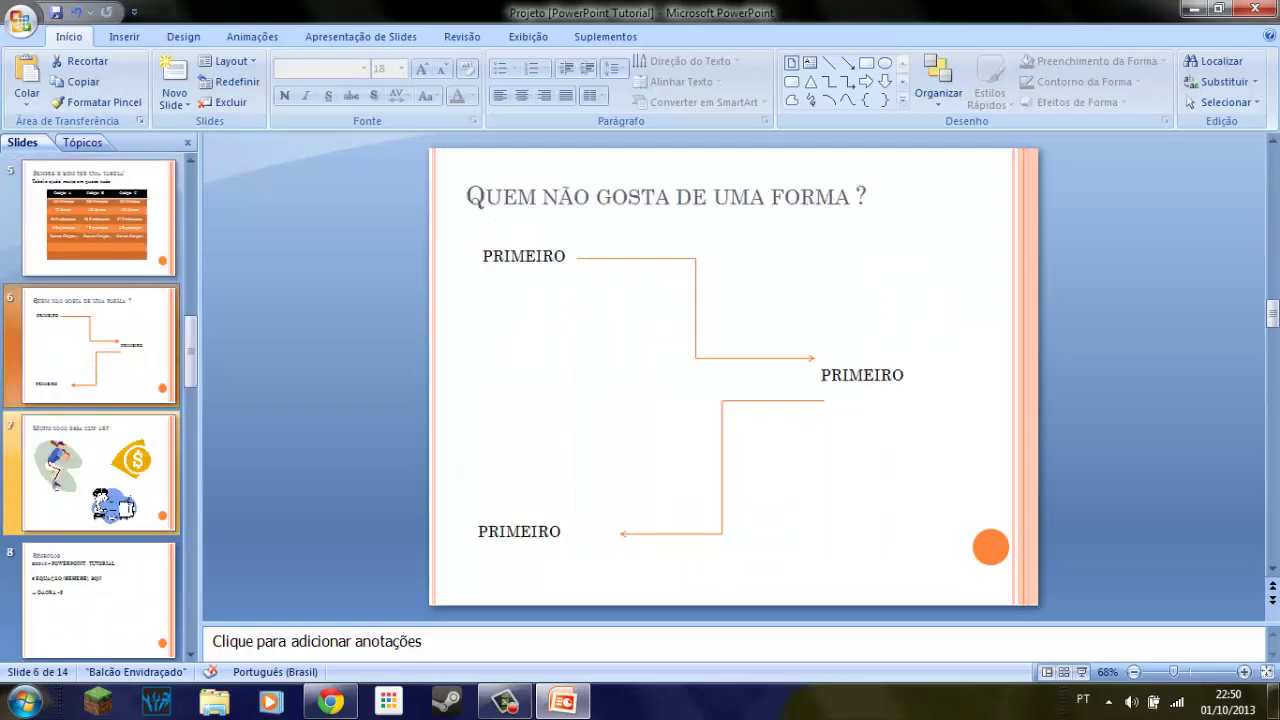
pyautogui.press('pagedown')
pyautogui.press('pagedown')
pyautogui.press('pagedown')
pyautogui.press('pagedown')
pyautogui.press('pagedown')
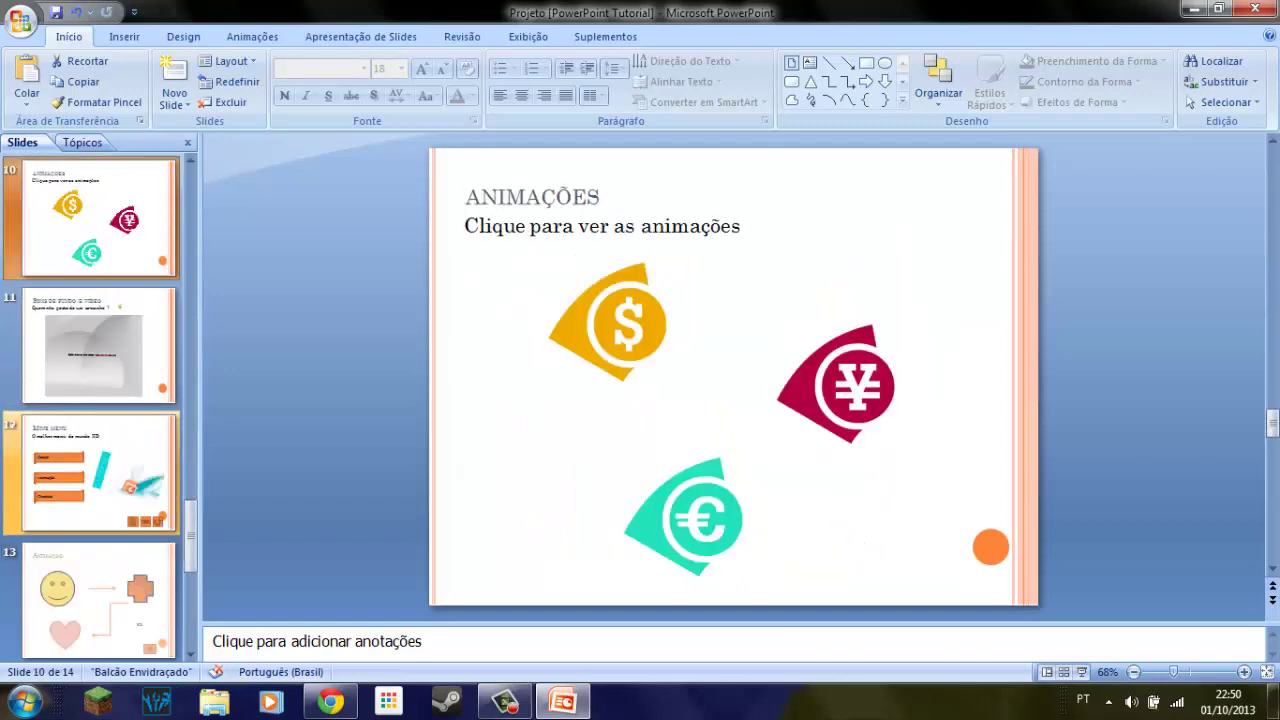
pyautogui.press('pagedown')
# Check the final slides, return to the Tutorial PowerPoint title slide, and save the presentation
pyautogui.press('pagedown')
pyautogui.press('pagedown')
pyautogui.press('pageup')
pyautogui.press('pageup')
pyautogui.press('pageup')
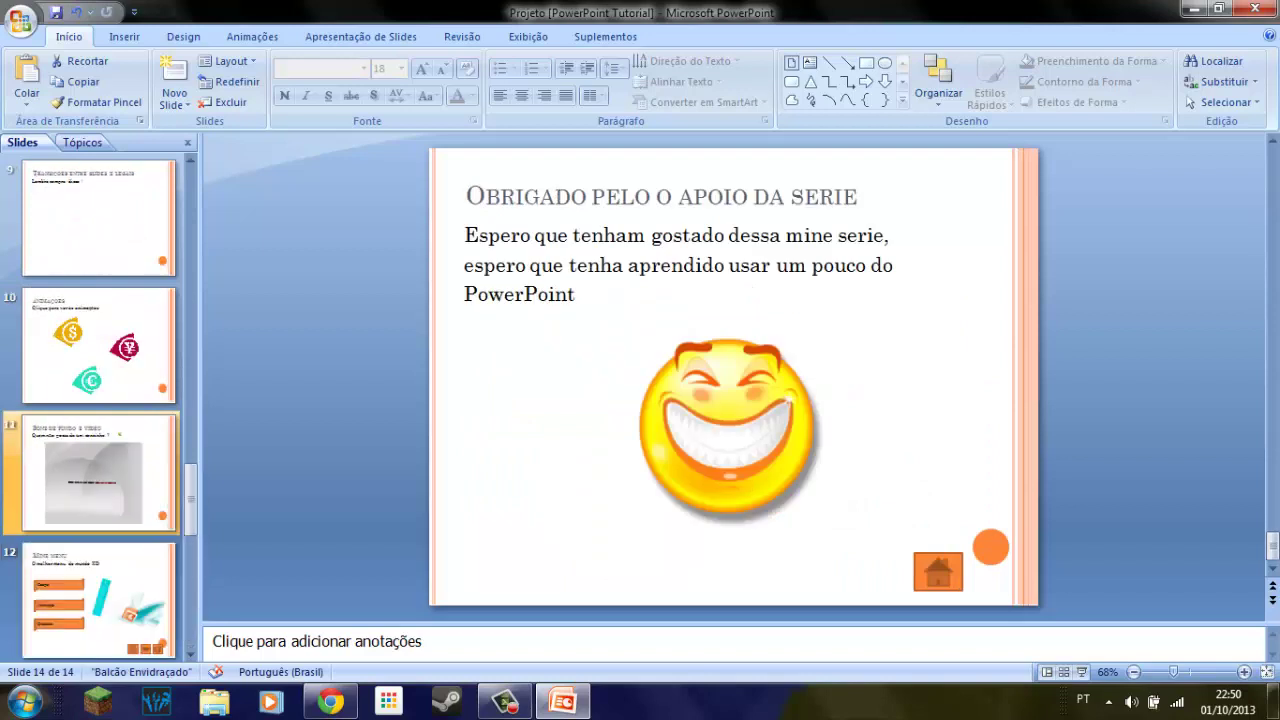
pyautogui.press('pagedown')
pyautogui.press('Home')
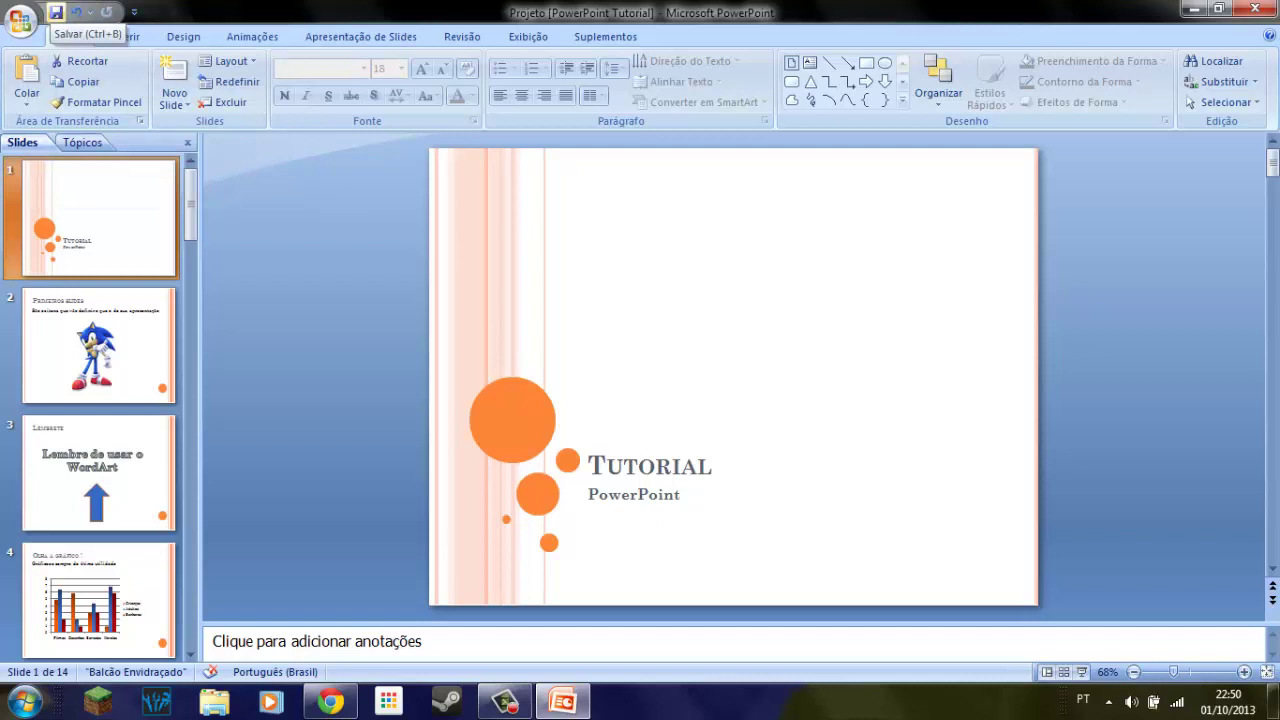
pyautogui.click(56, 12)
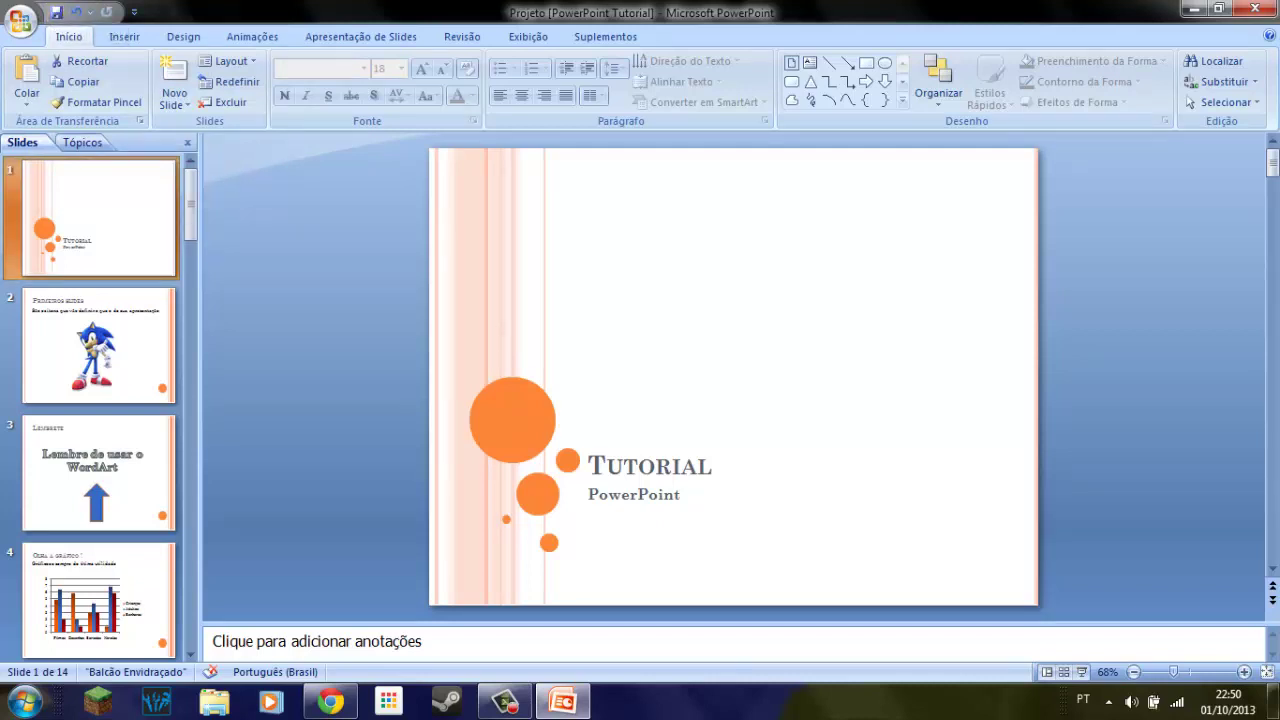